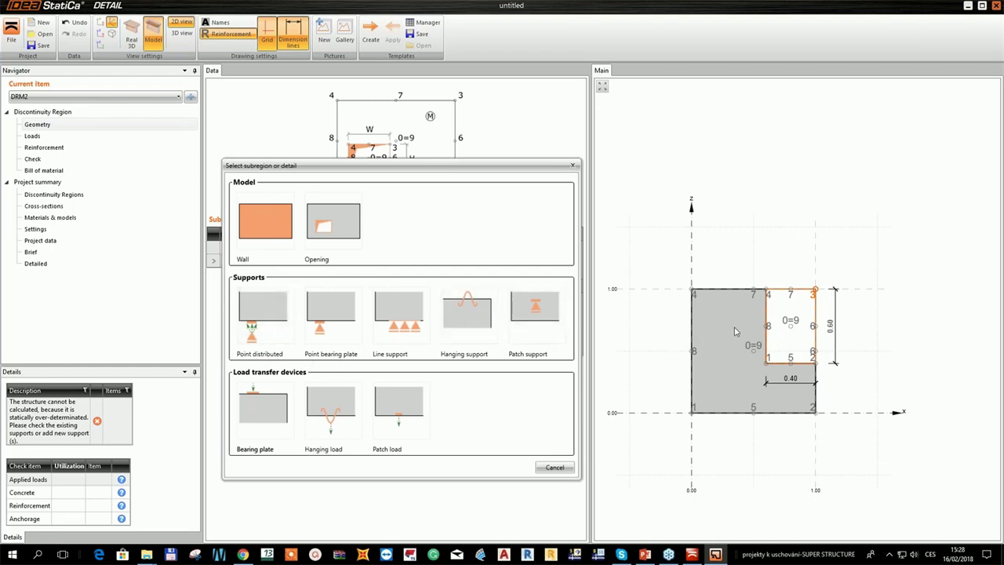
Switch to PowerPoint to review the support layout on the indirectly supported corbel slide, and return to IDEA StatiCa Detail.
click(645, 555)
scroll(557, 297, up, 1)
scroll(556, 297, up, 1)
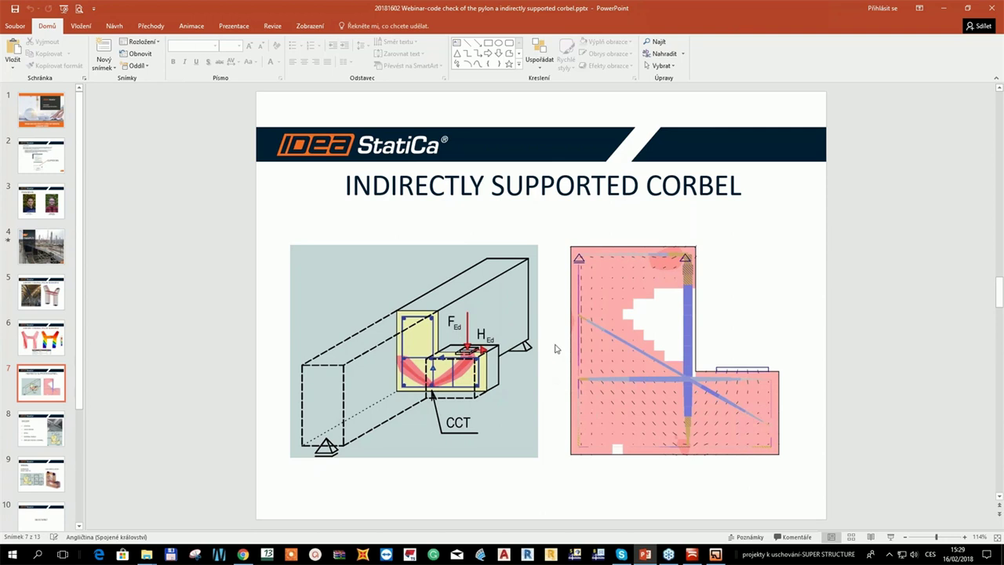
click(715, 555)
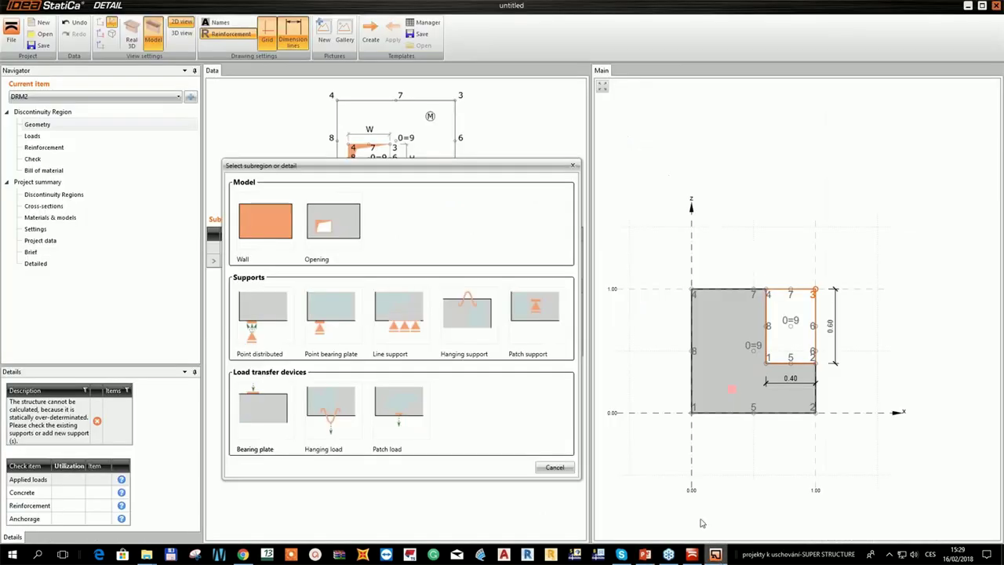
Add a patch support to wall W1.
mouse_move(548, 332)
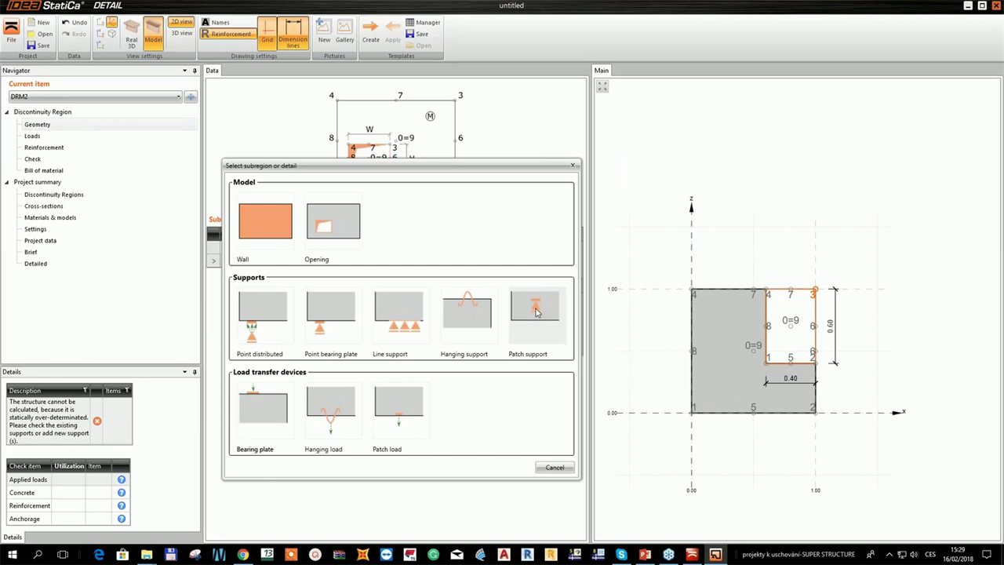
click(536, 311)
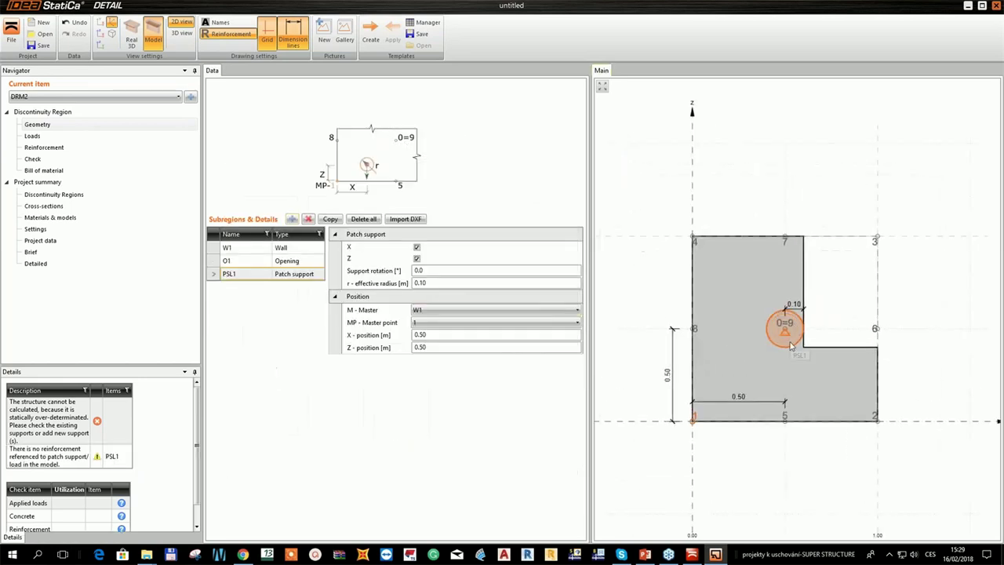
scroll(785, 328, up, 1)
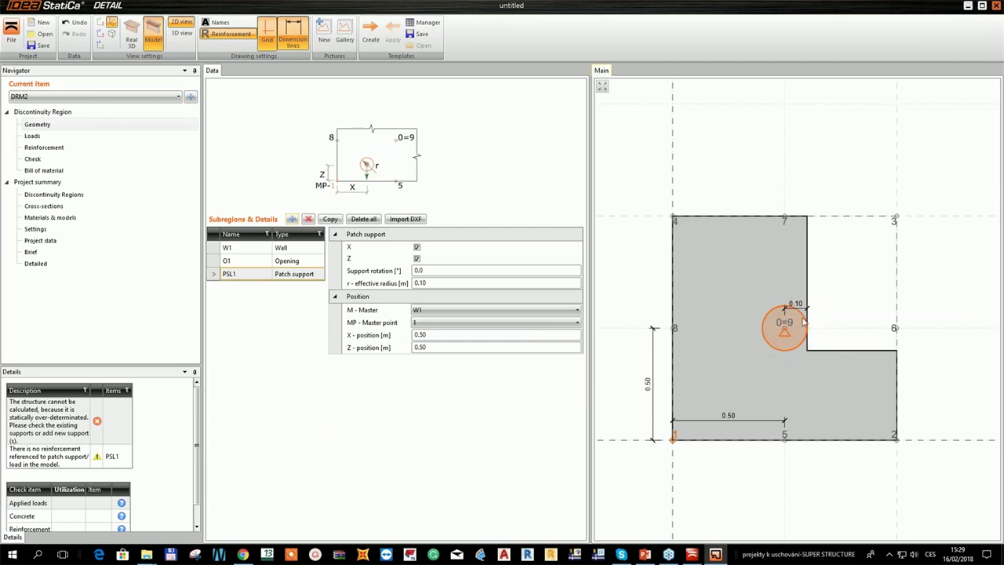
scroll(797, 348, down, 2)
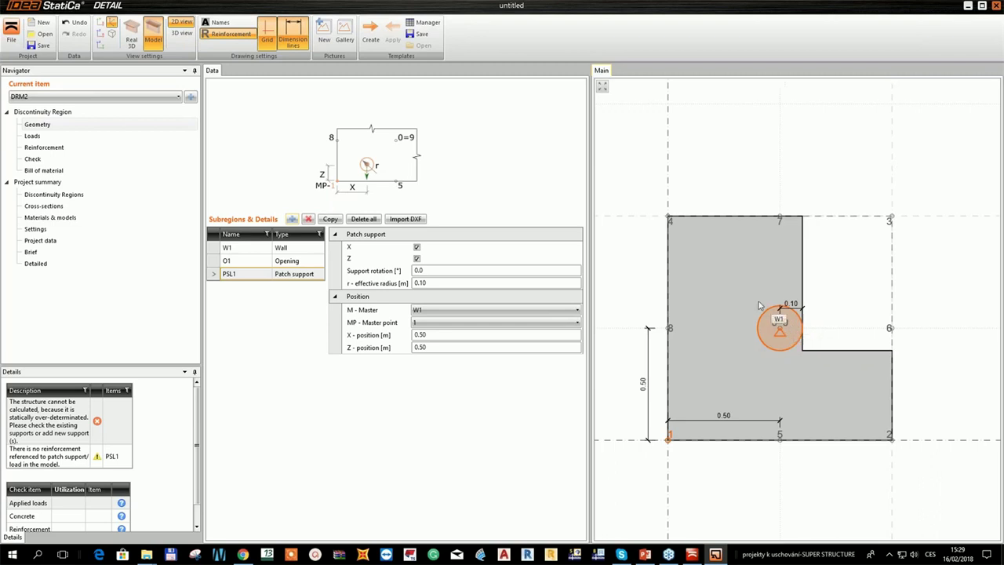
Set the patch support's X position to 0.04 m and its Z position to -0.04 m.
click(461, 335)
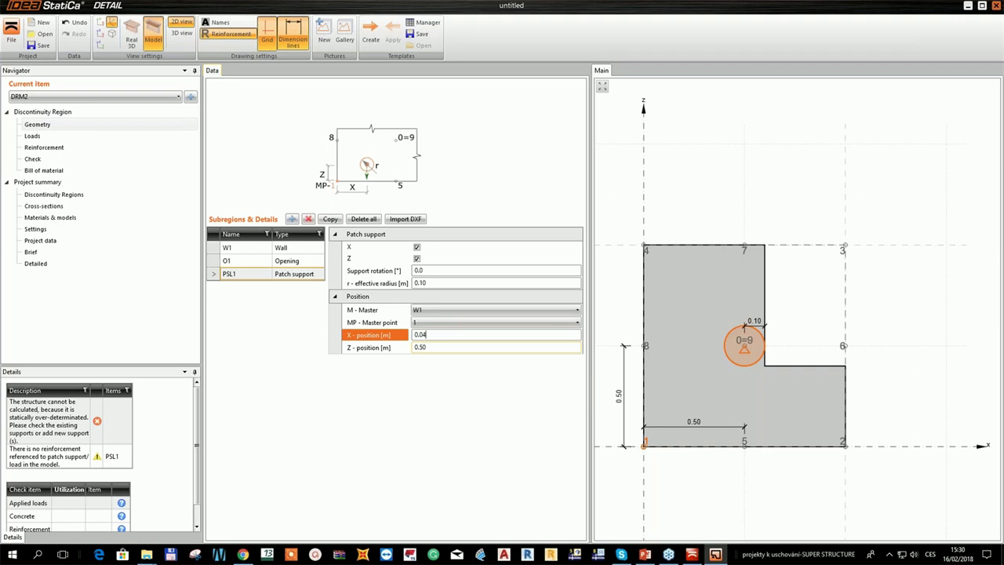
key(Tab)
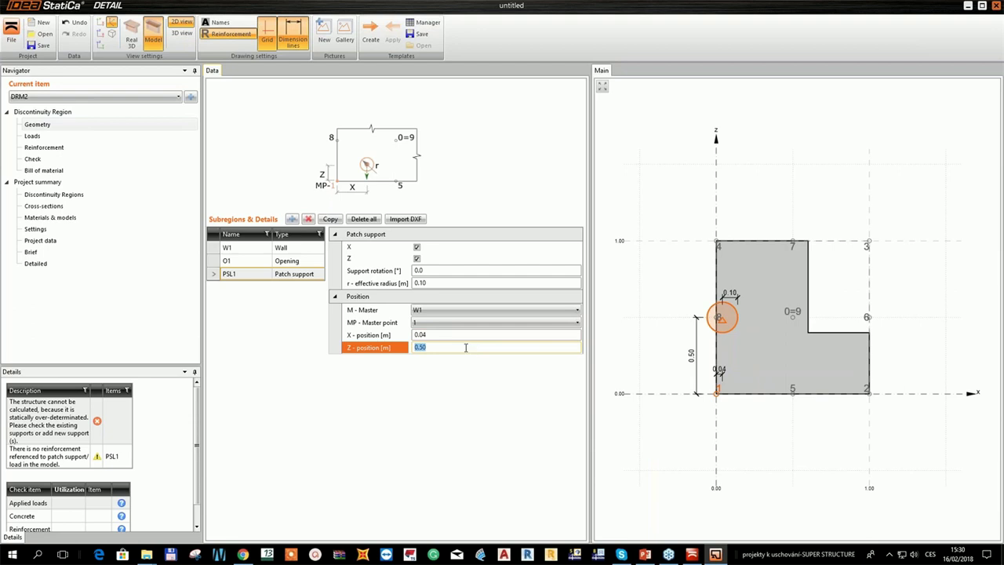
text(-0.04)
key(Return)
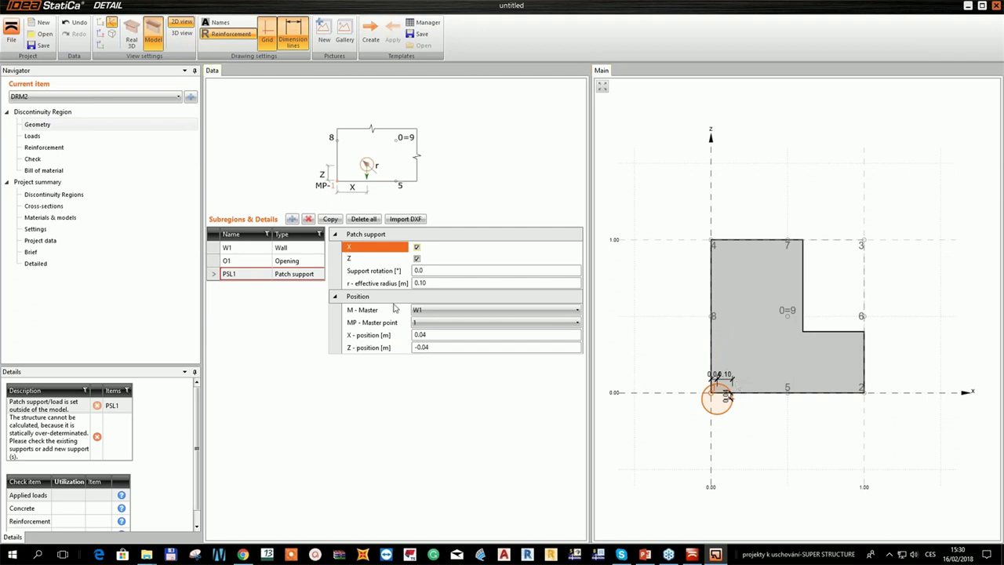
Reference the patch support's position to master point 7 on the wall's upper edge.
click(439, 323)
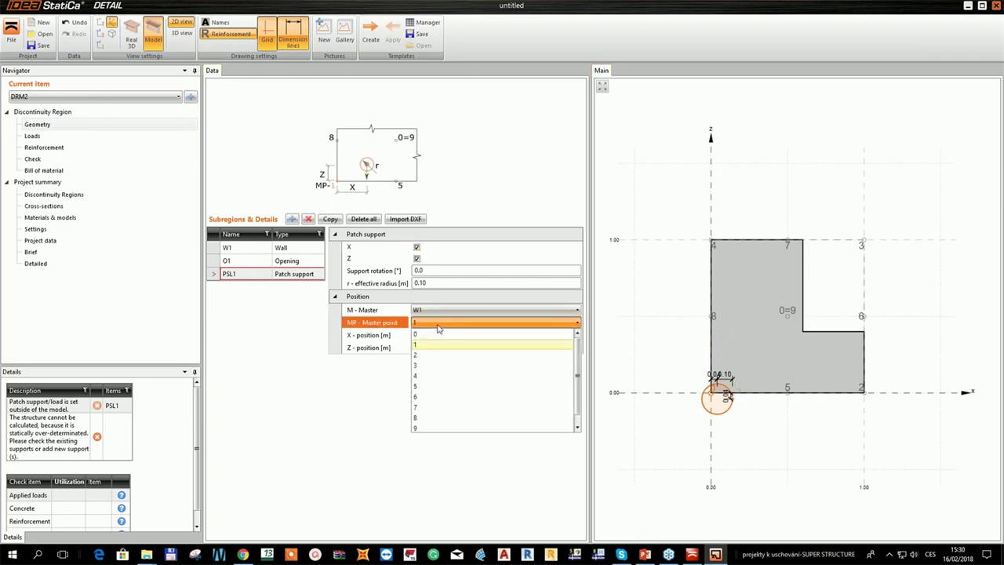
click(459, 406)
scroll(753, 290, up, 4)
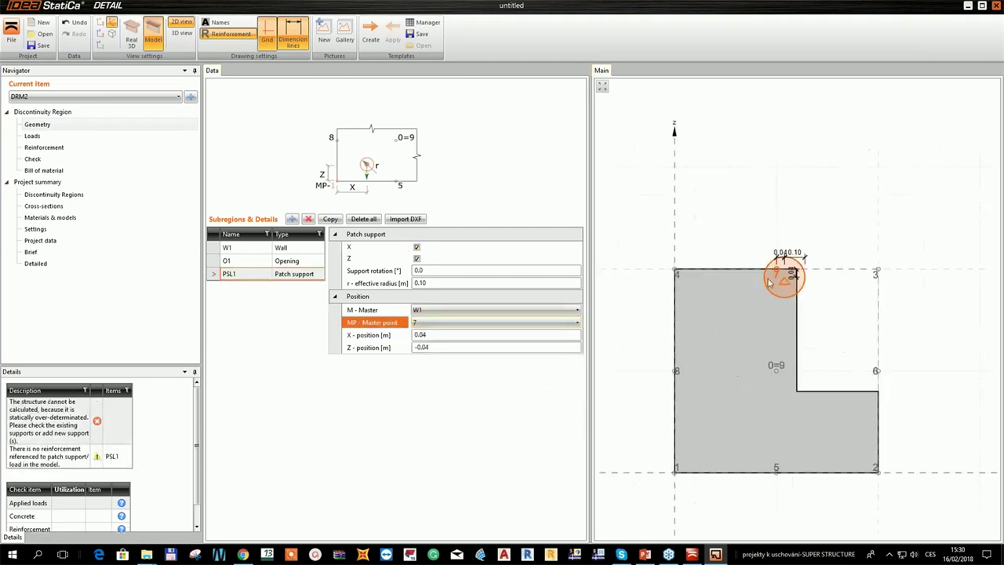
scroll(749, 305, down, 2)
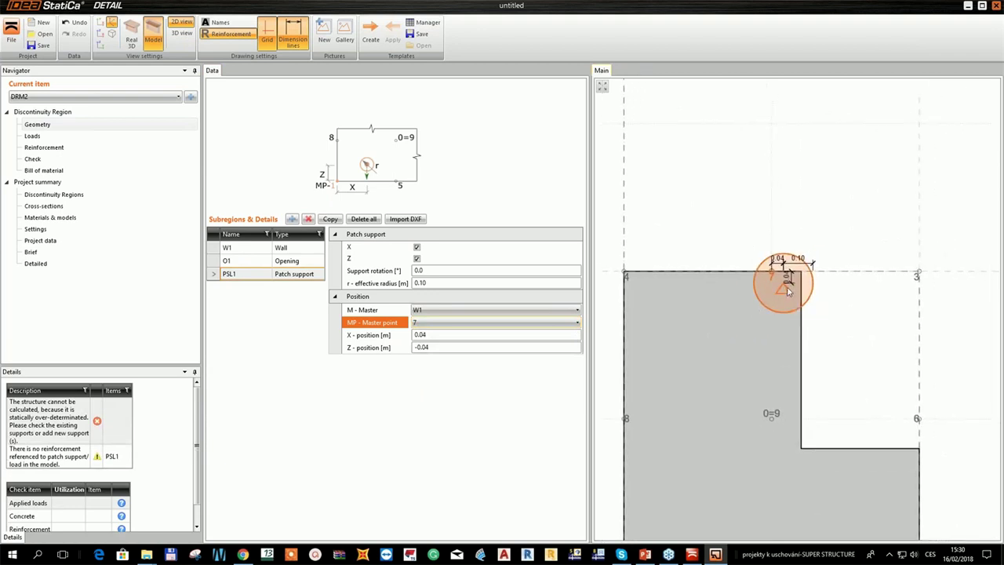
scroll(678, 278, down, 2)
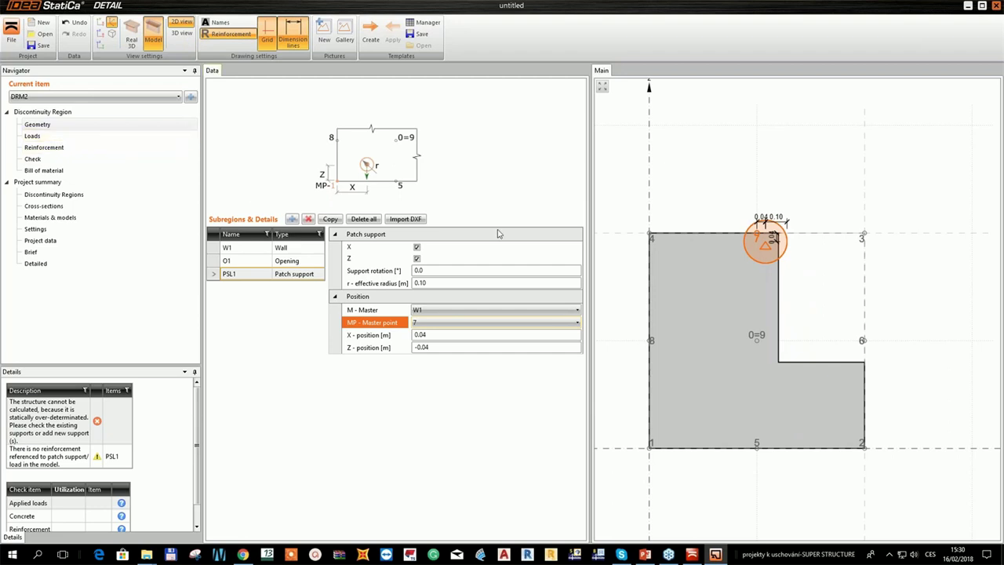
scroll(719, 238, down, 1)
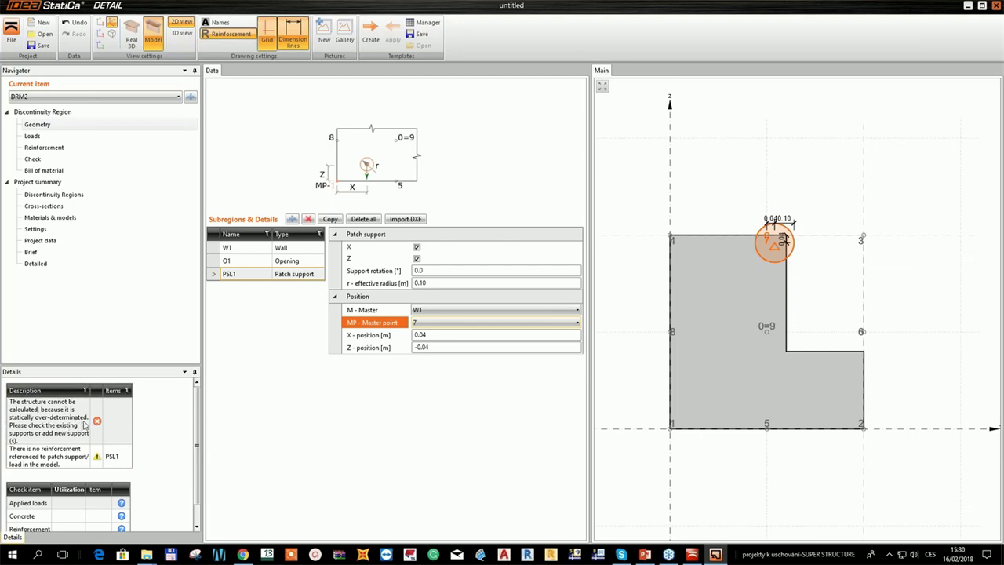
Copy the patch support and reference the copy to master point 4 at the wall's upper-left corner.
middle_drag(634, 284, 649, 286)
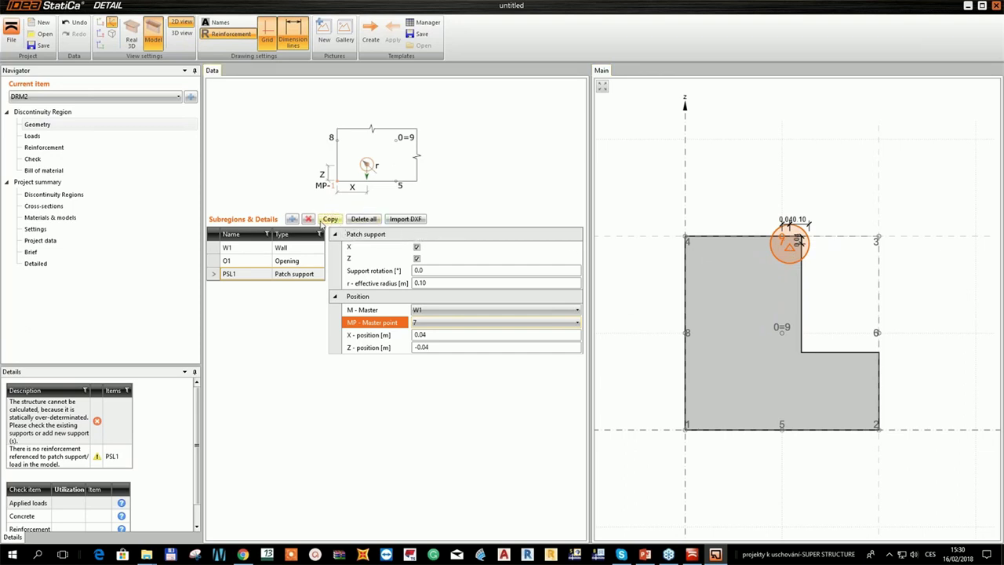
click(333, 221)
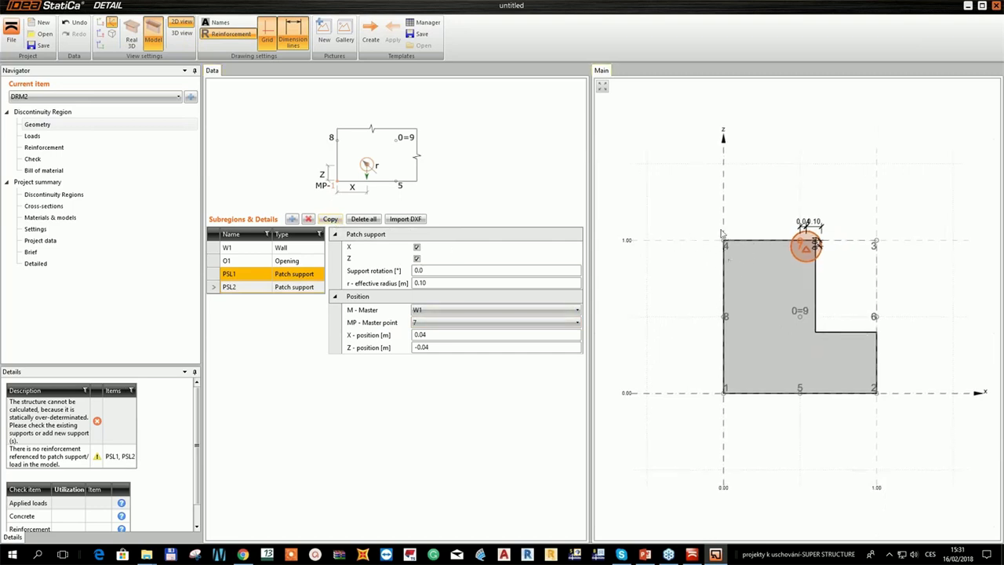
click(533, 322)
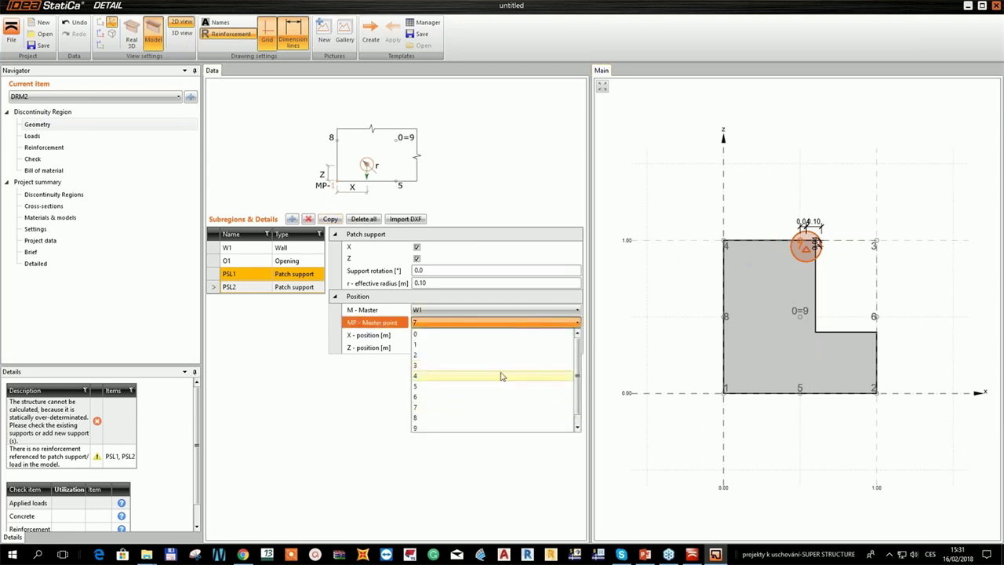
click(534, 374)
scroll(716, 251, up, 4)
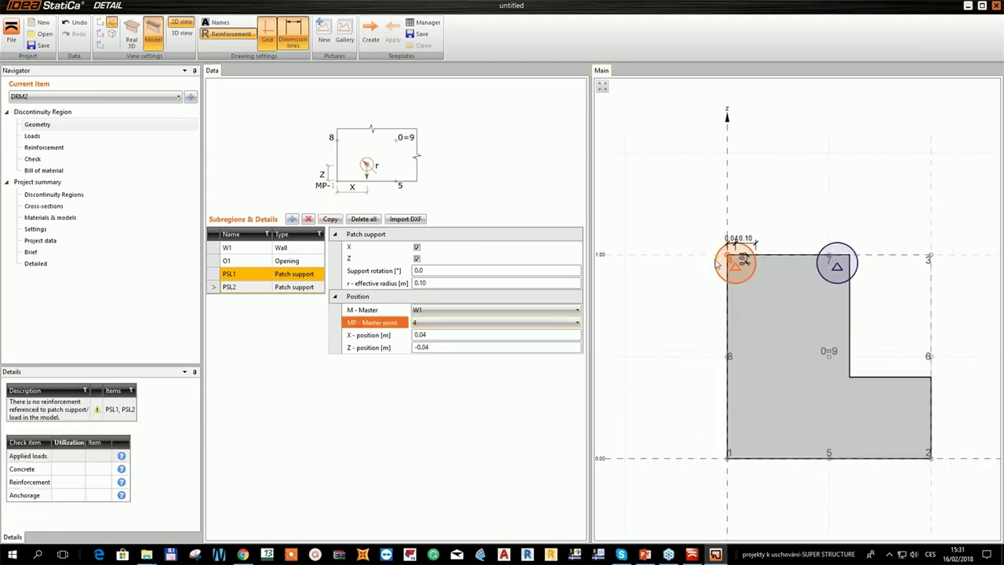
scroll(723, 257, down, 3)
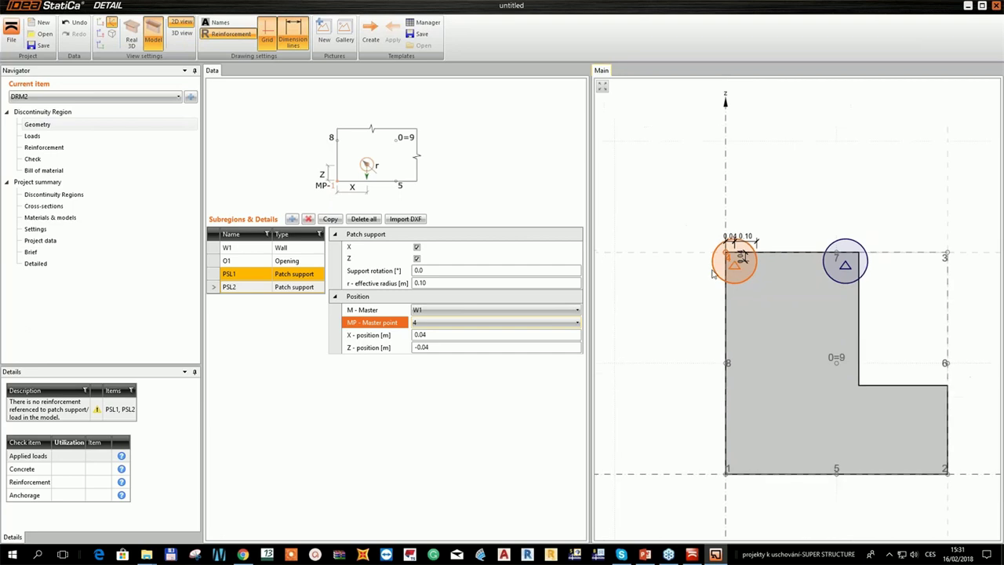
scroll(723, 292, down, 1)
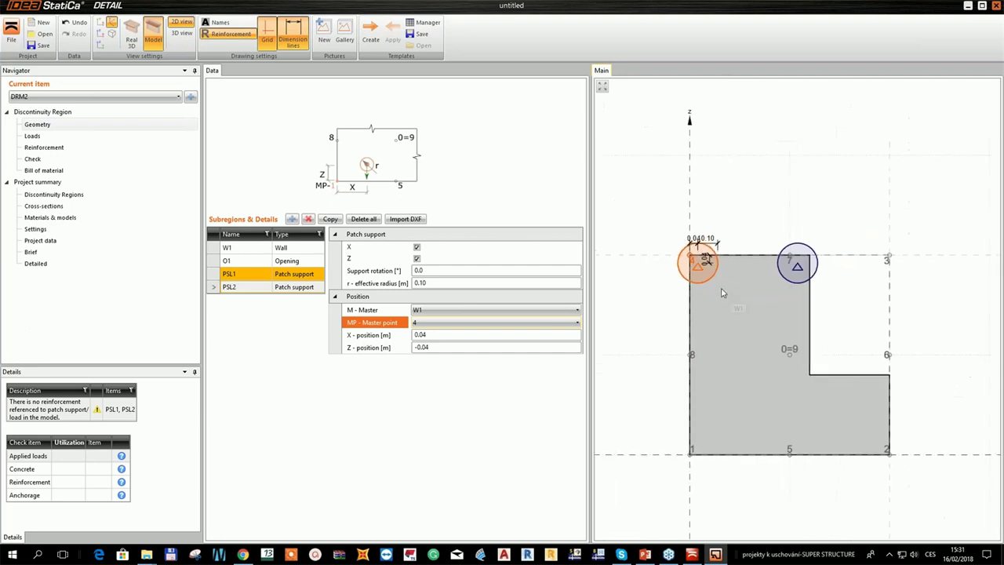
middle_drag(772, 287, 770, 295)
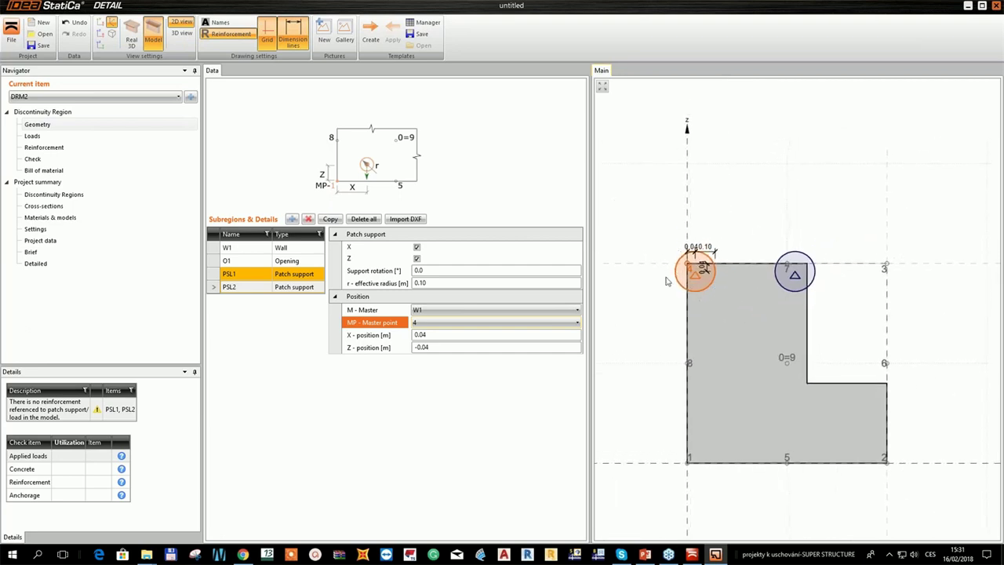
middle_drag(717, 255, 719, 246)
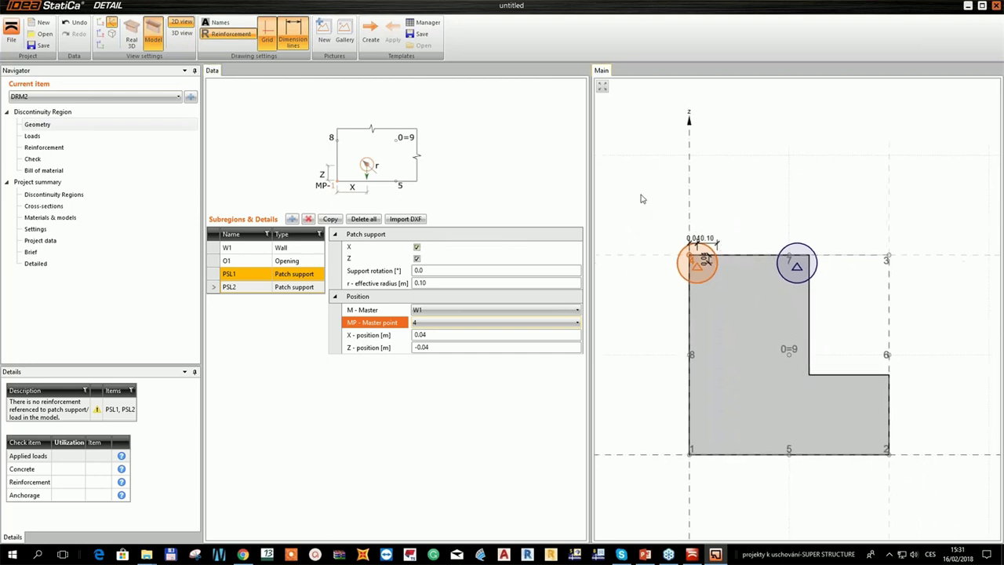
Release the X restraint of the copied patch support at master point 4, keeping Z restrained.
click(416, 248)
middle_drag(688, 198, 691, 206)
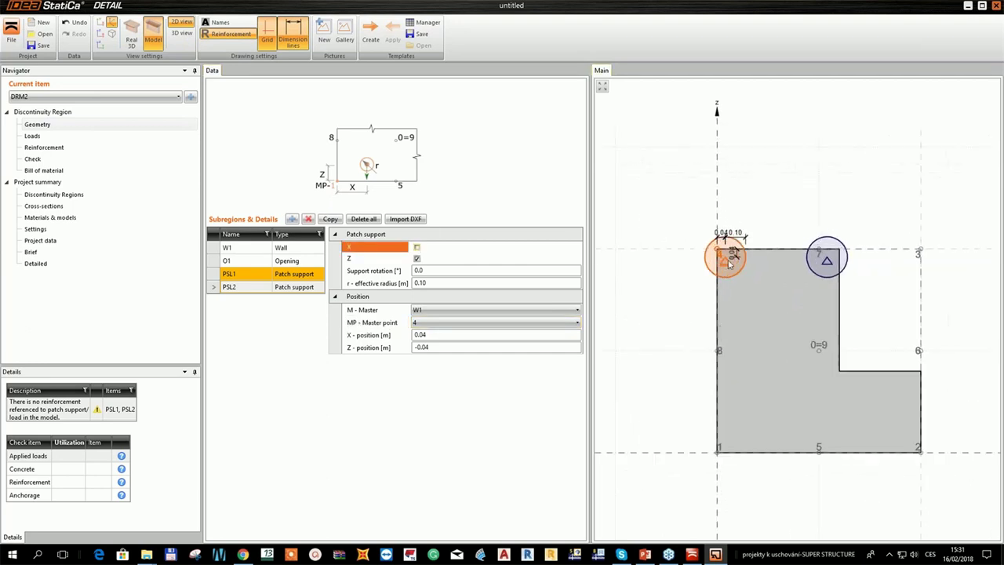
scroll(729, 262, up, 2)
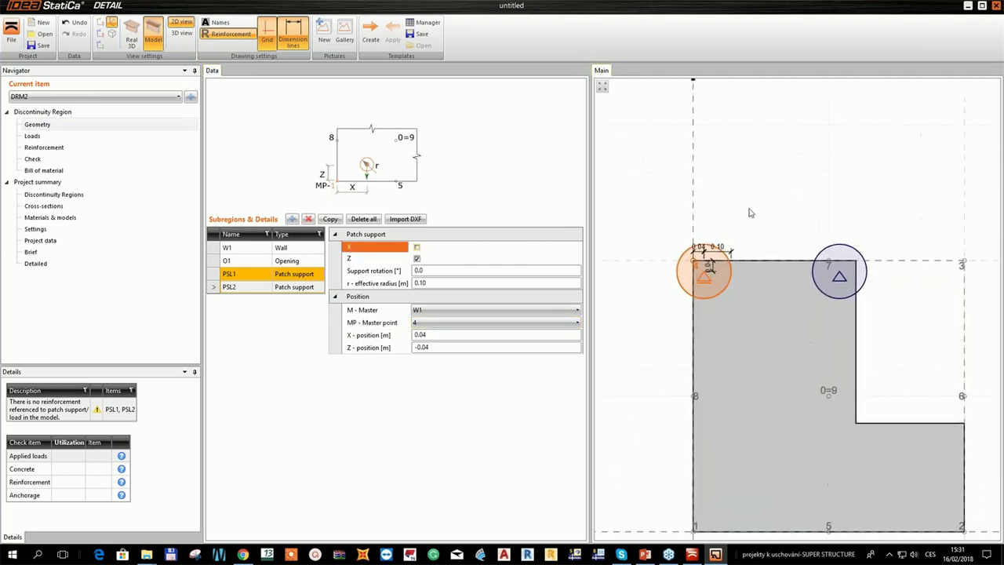
scroll(745, 298, down, 2)
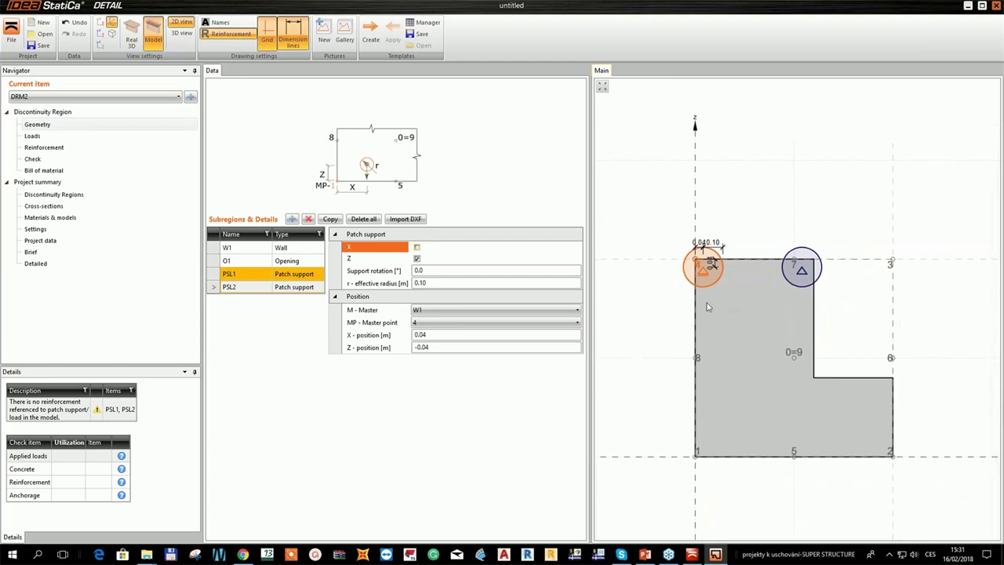
Add a bearing plate as a load transfer device and place it on edge 5, the top of the corbel.
click(291, 220)
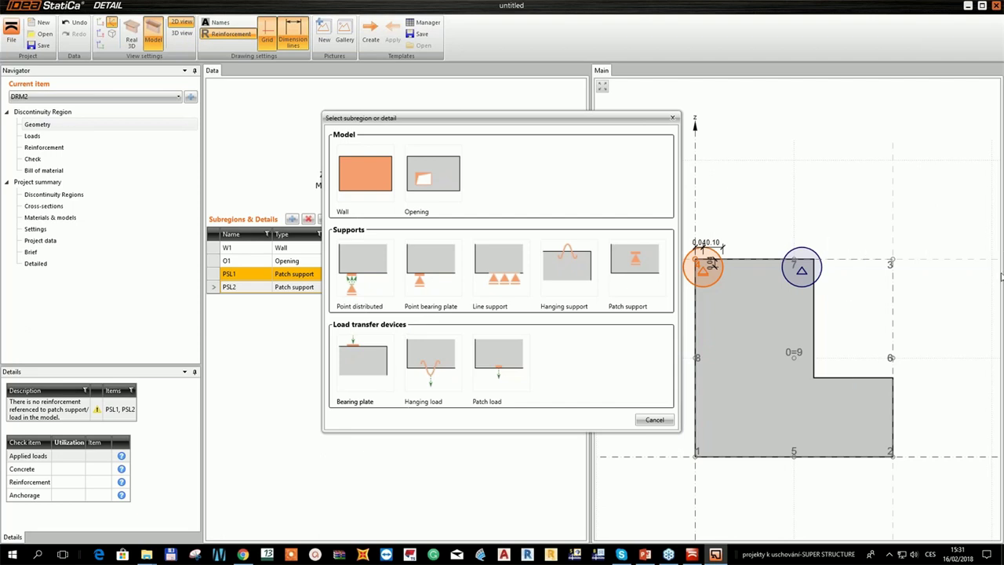
click(362, 360)
scroll(734, 244, up, 3)
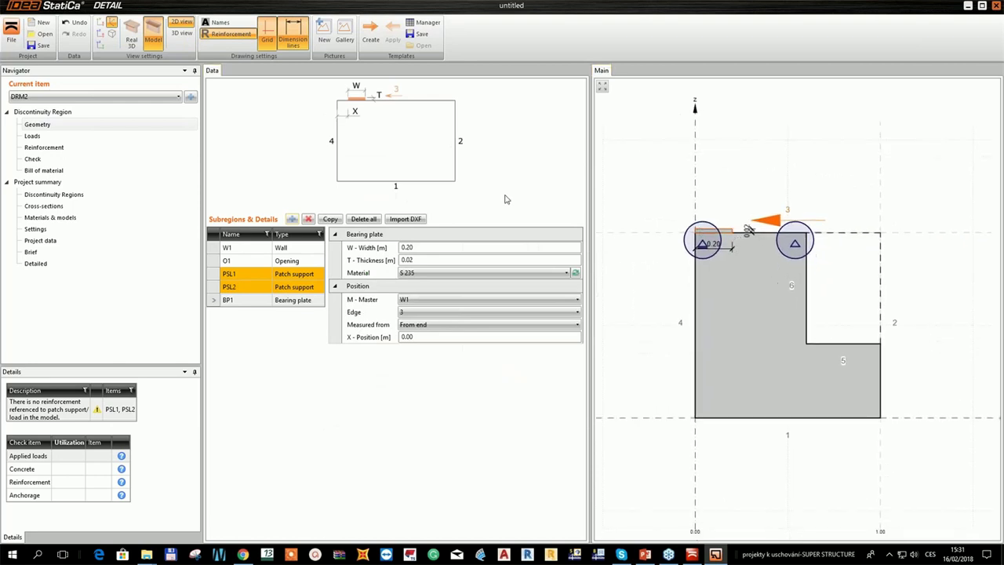
click(423, 247)
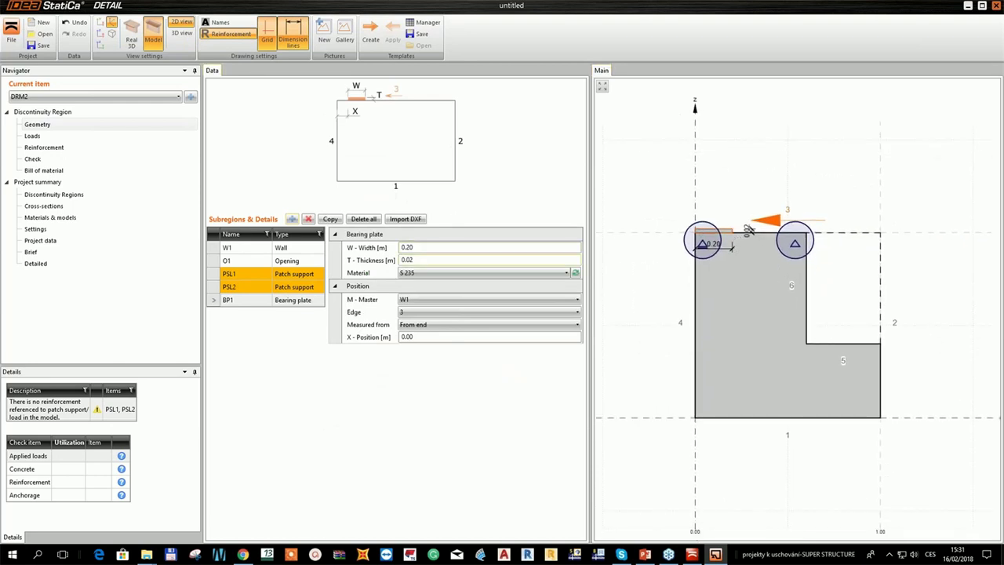
click(421, 260)
drag(401, 260, 398, 260)
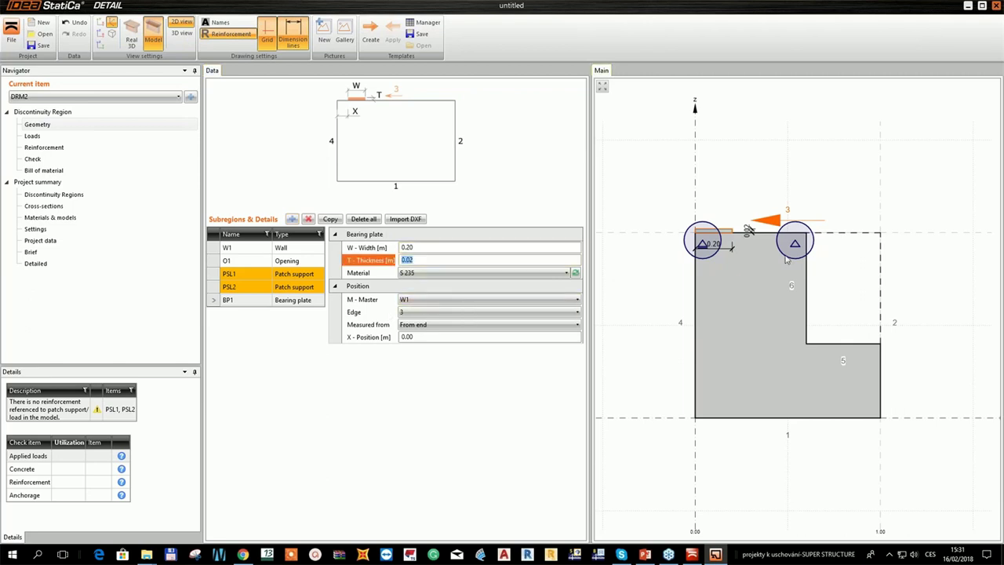
middle_drag(786, 258, 761, 267)
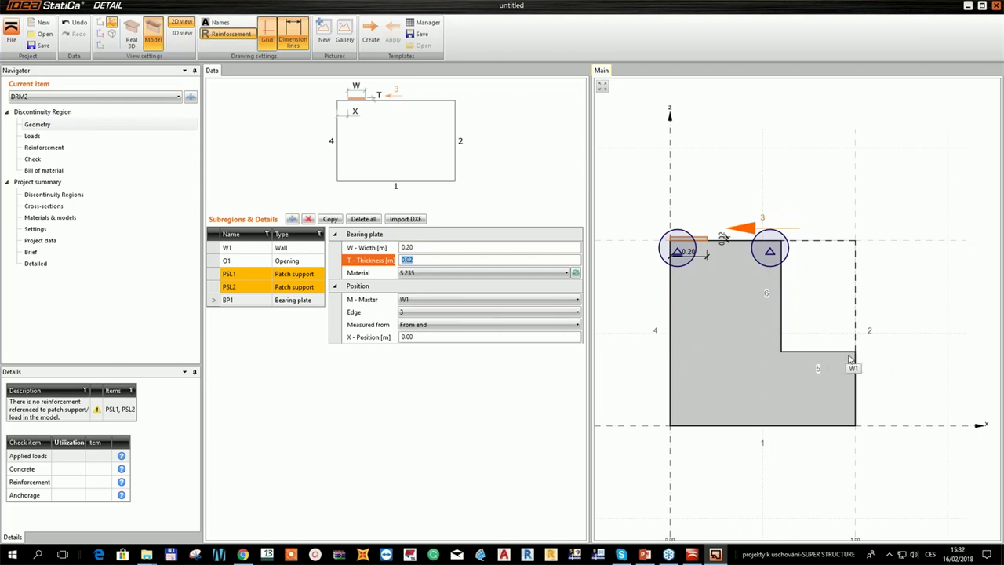
click(485, 312)
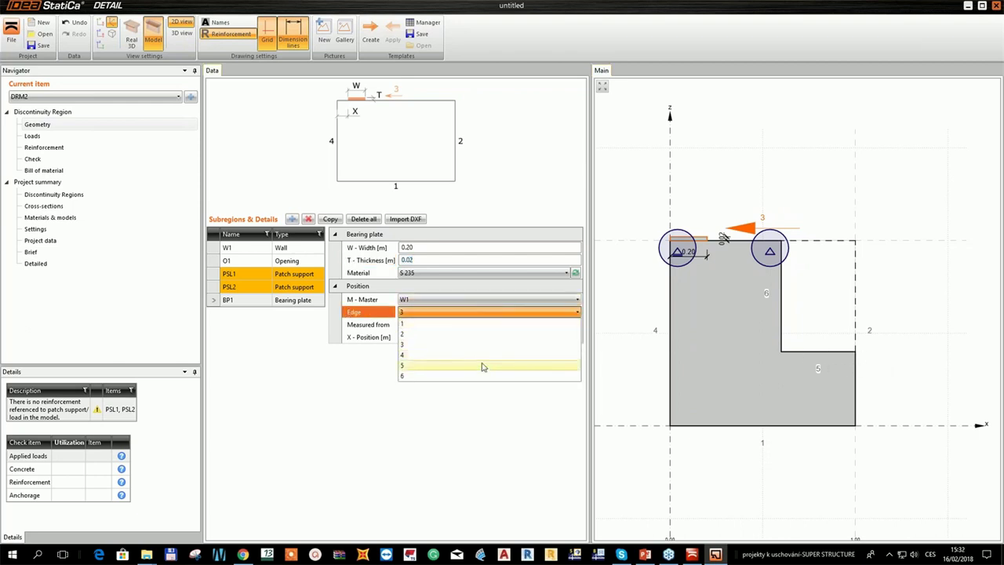
click(481, 365)
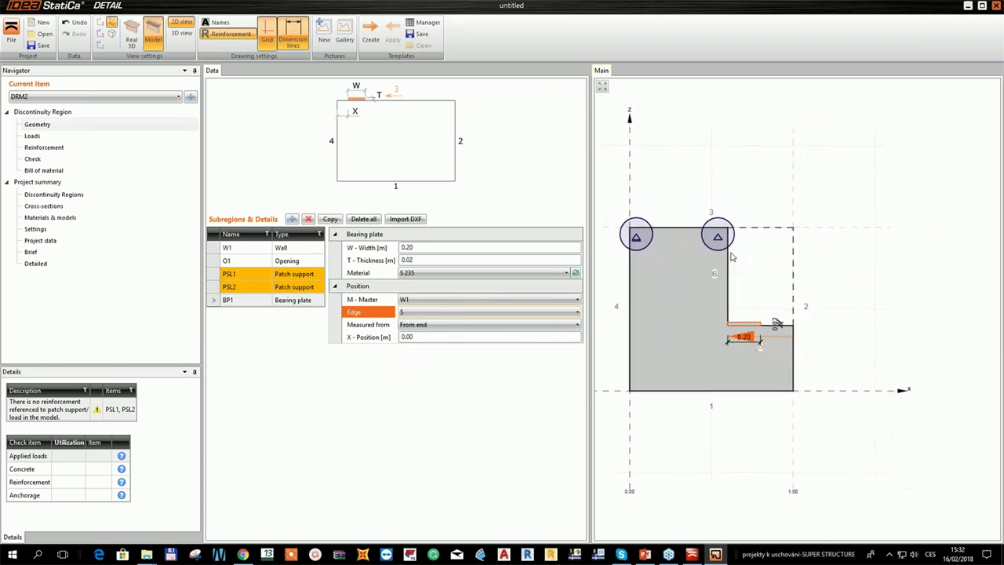
Set the bearing plate's X position to 0.10 m measured from the end of the edge.
click(431, 336)
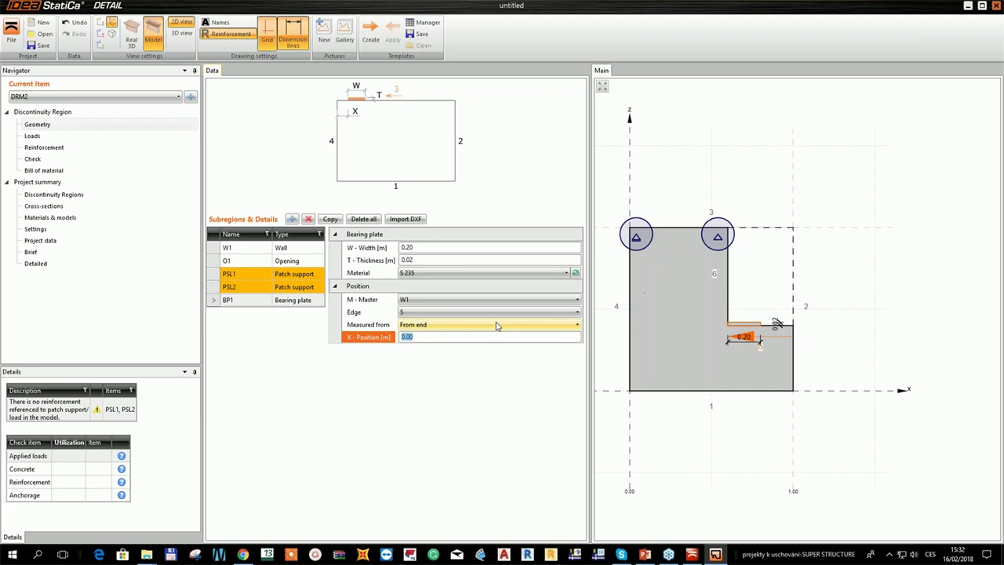
key(Tab)
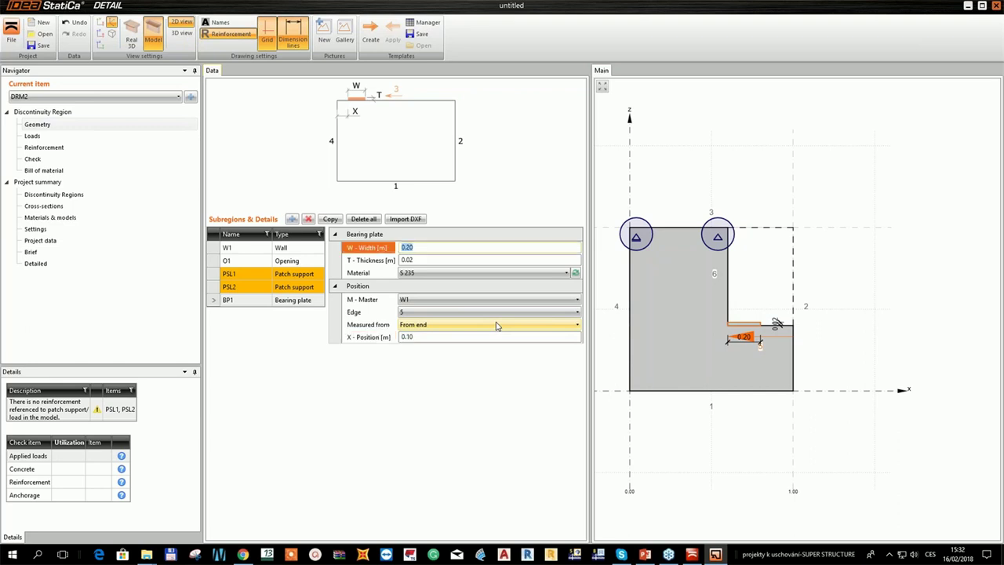
scroll(765, 356, up, 2)
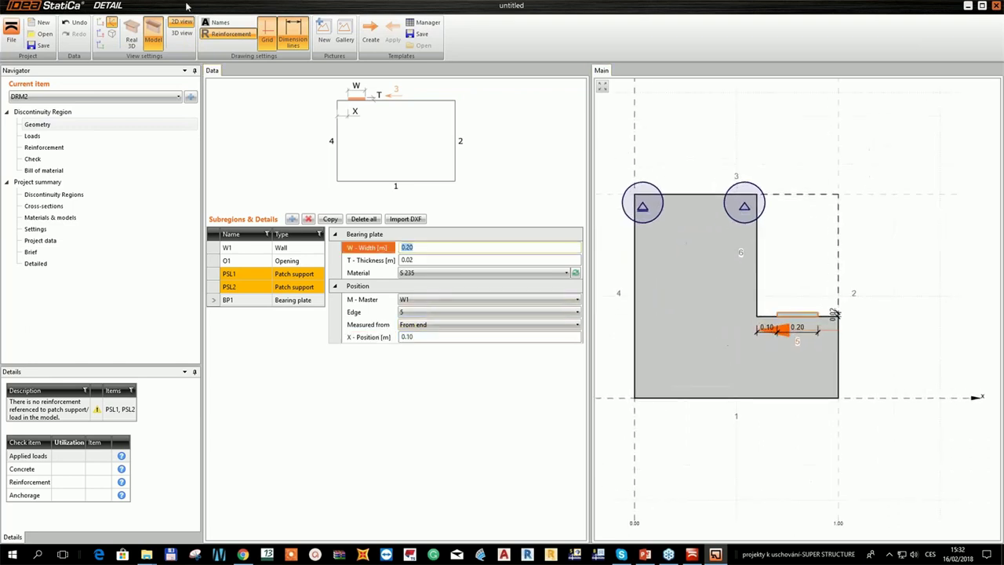
Inspect the corbel with its patch supports and bearing plate in the real 3D view, and return to the 2D model geometry.
click(133, 37)
right_drag(784, 309, 808, 285)
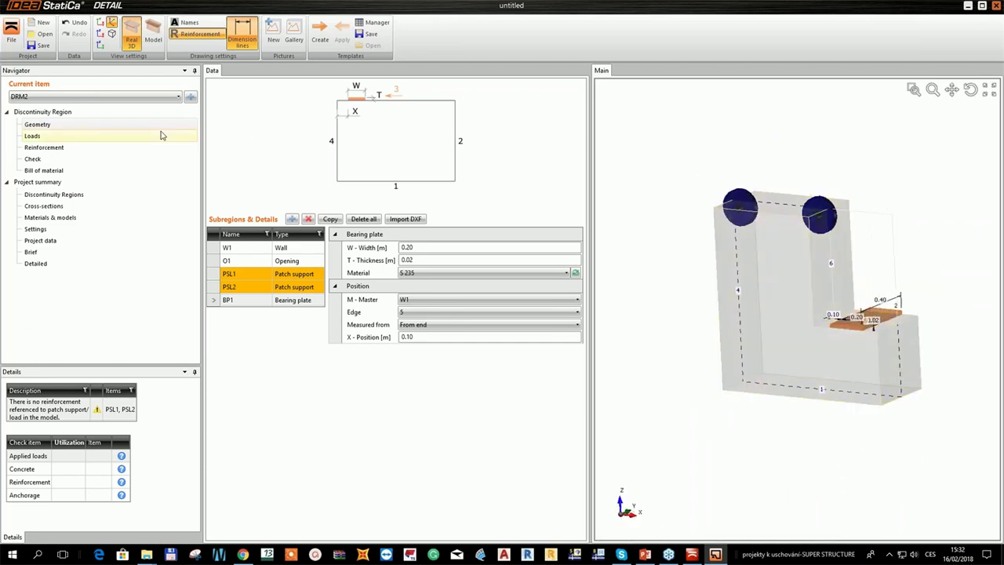
click(155, 43)
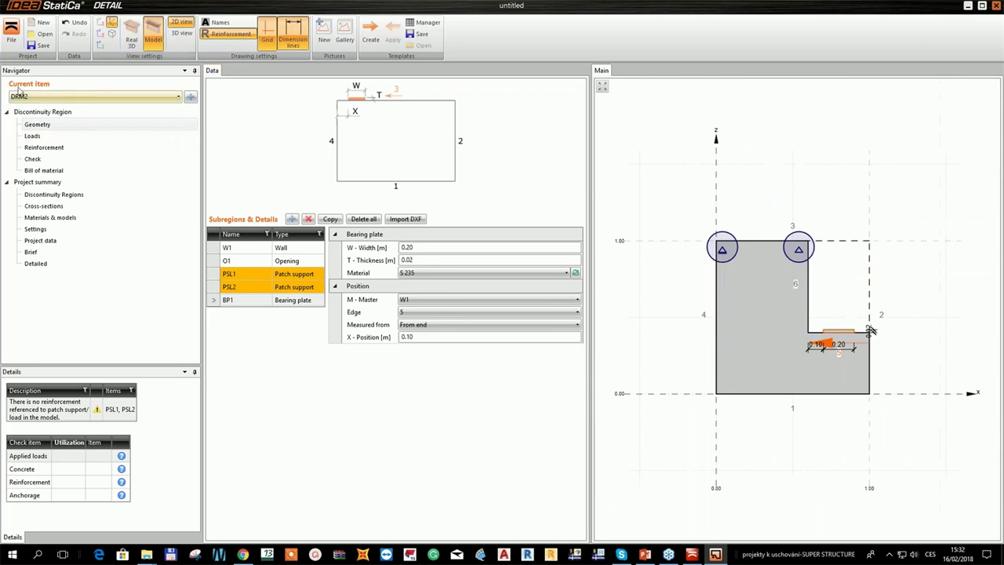
click(52, 139)
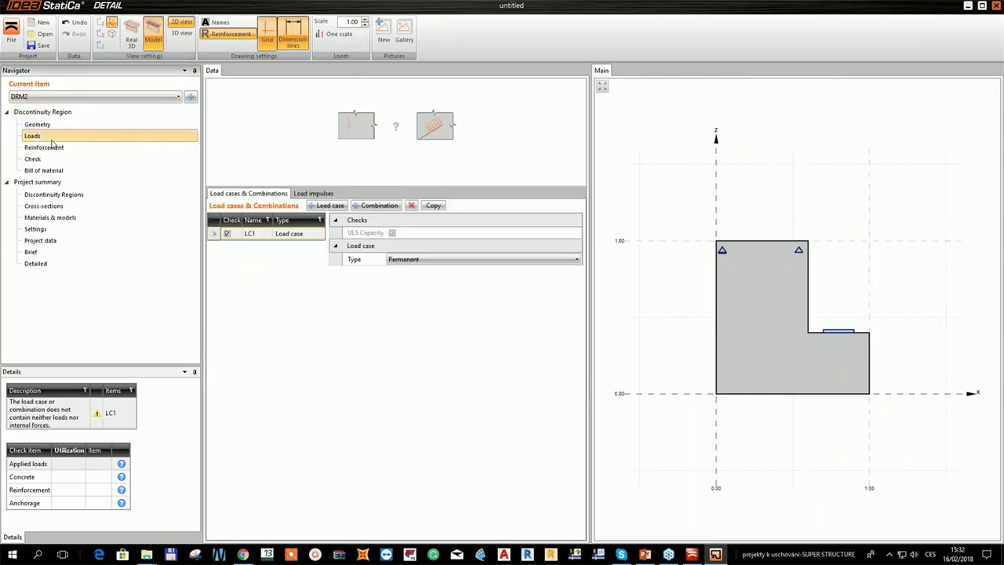
click(53, 125)
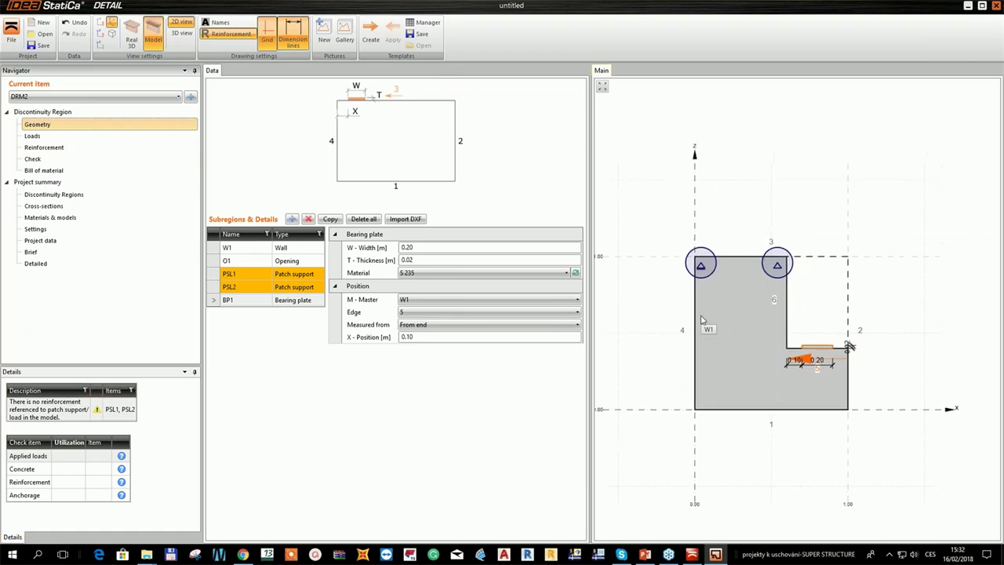
Add a vertical point load of -80 kN on the bearing plate in load case LC1.
click(62, 139)
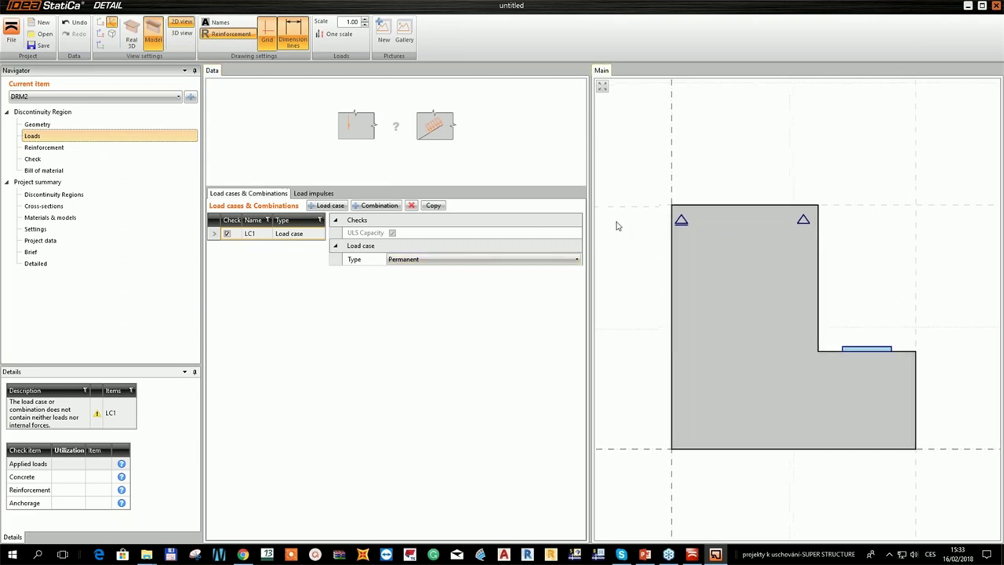
click(314, 194)
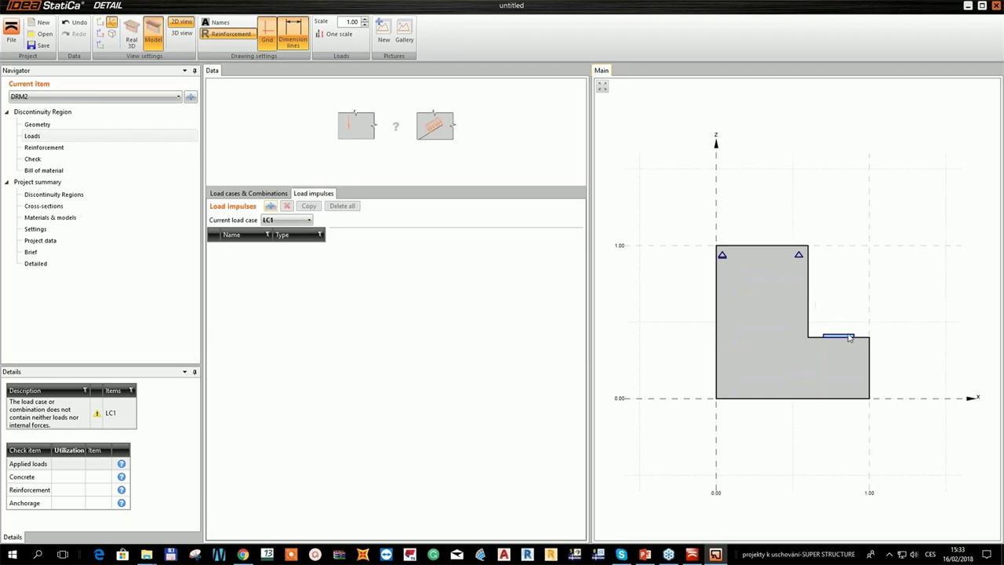
click(270, 205)
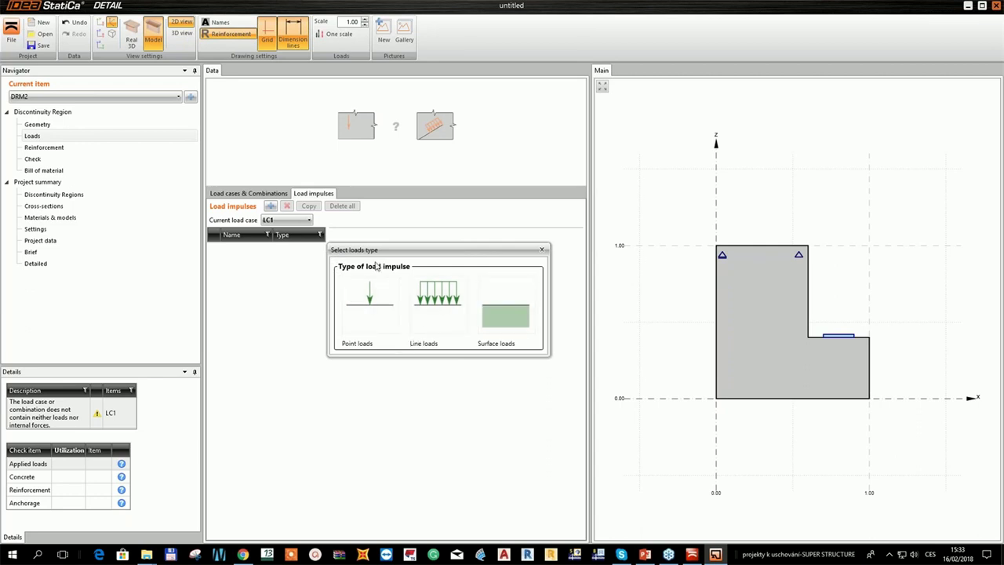
click(386, 302)
click(526, 248)
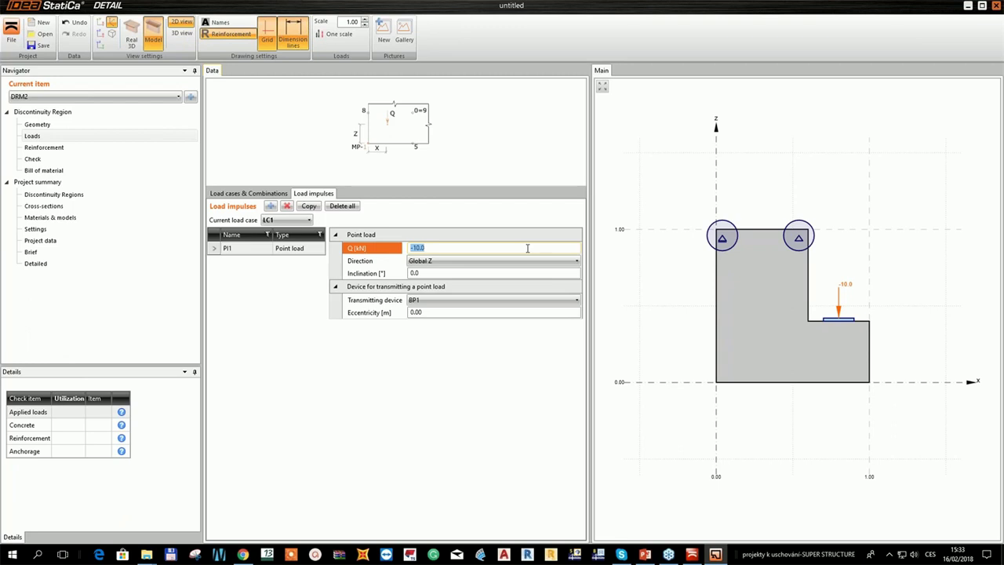
text(-80)
key(Return)
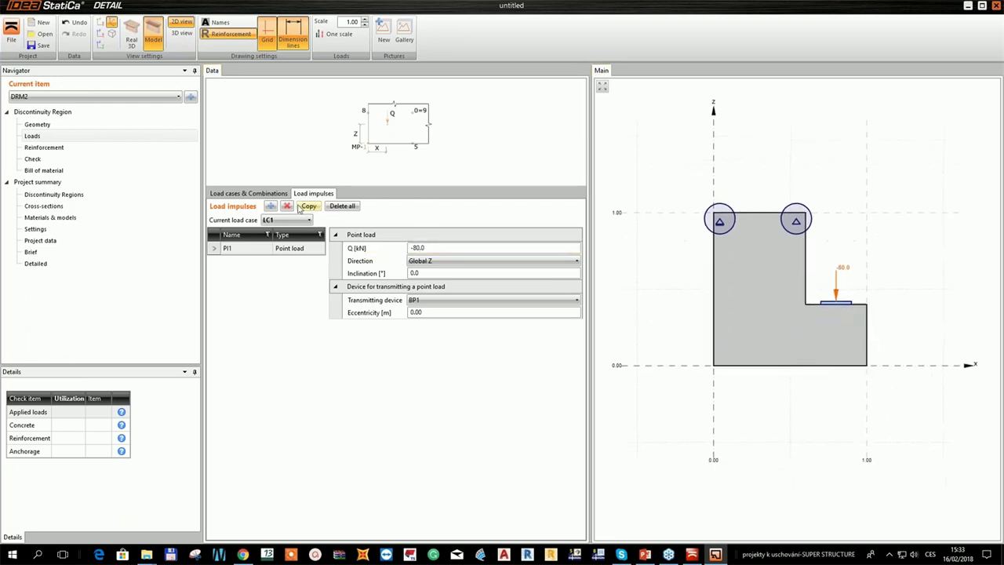
Add a second point load on the bearing plate in load case LC1, acting in the Global X direction.
click(269, 206)
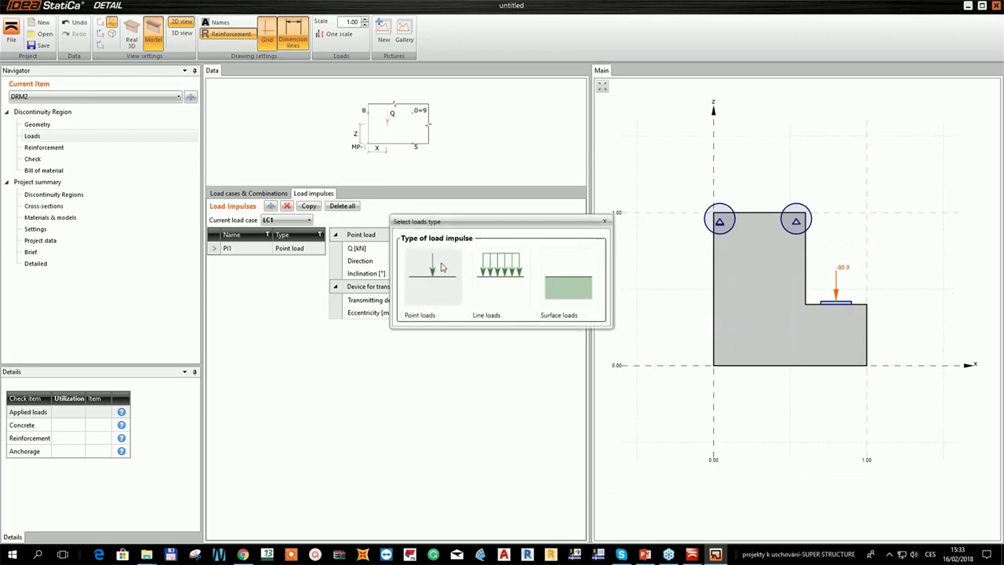
click(442, 268)
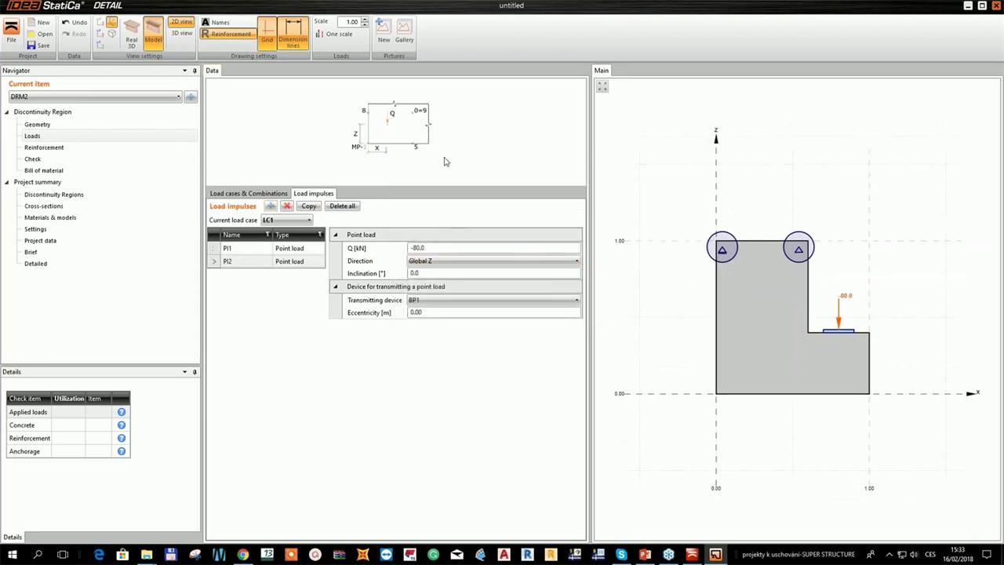
scroll(667, 343, up, 2)
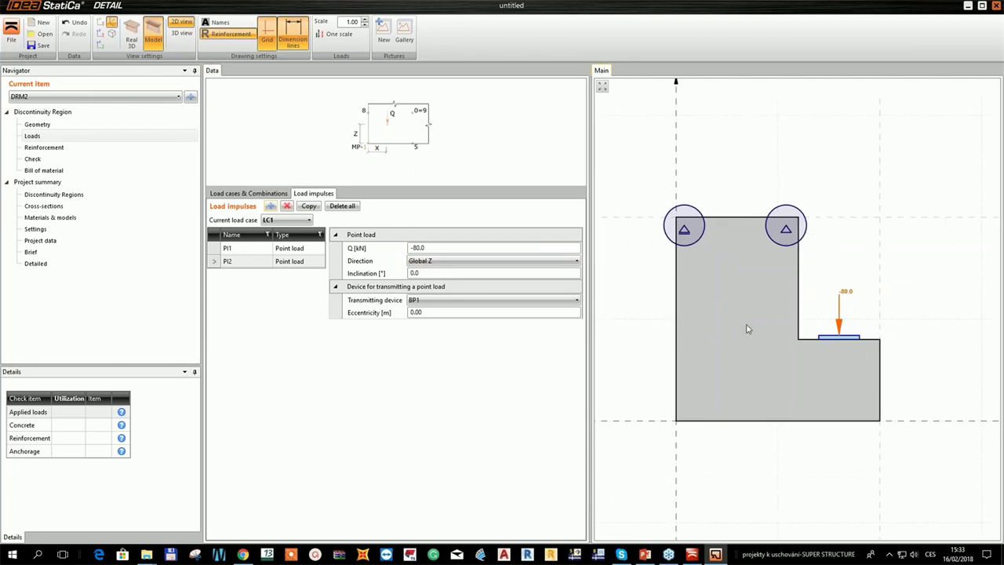
click(443, 263)
click(439, 273)
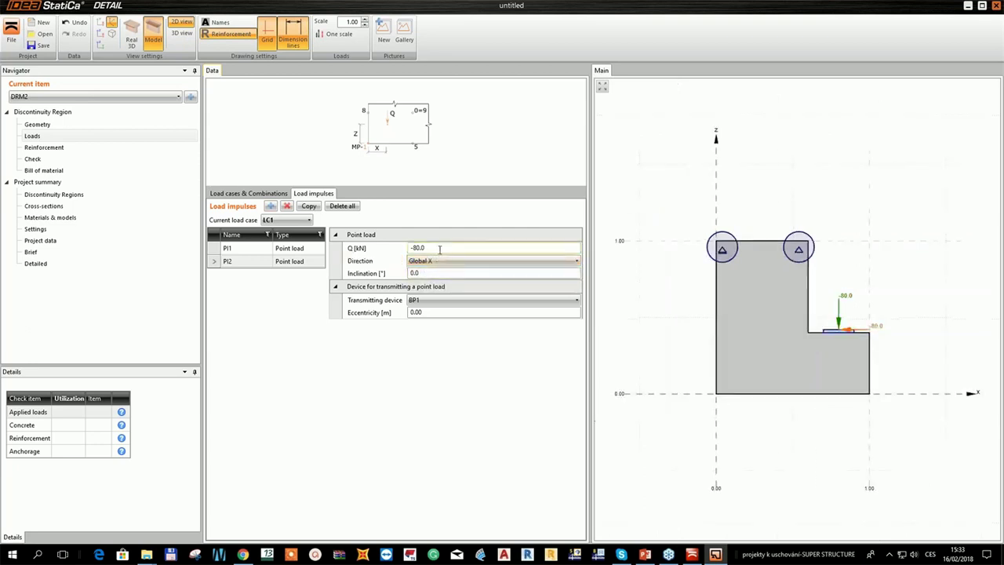
Set the horizontal point load in load case LC1 to -16 kN.
click(373, 251)
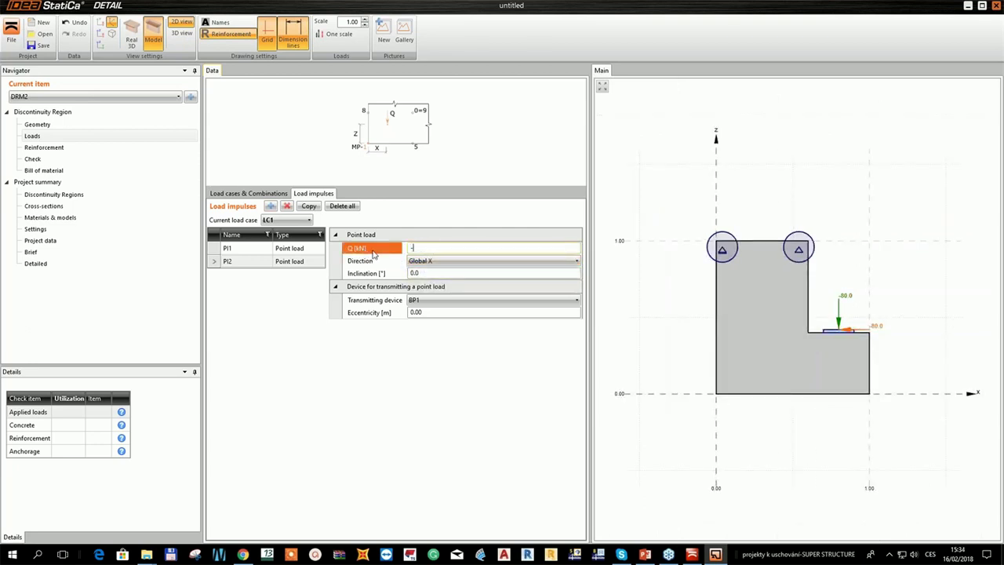
text(-16)
key(Return)
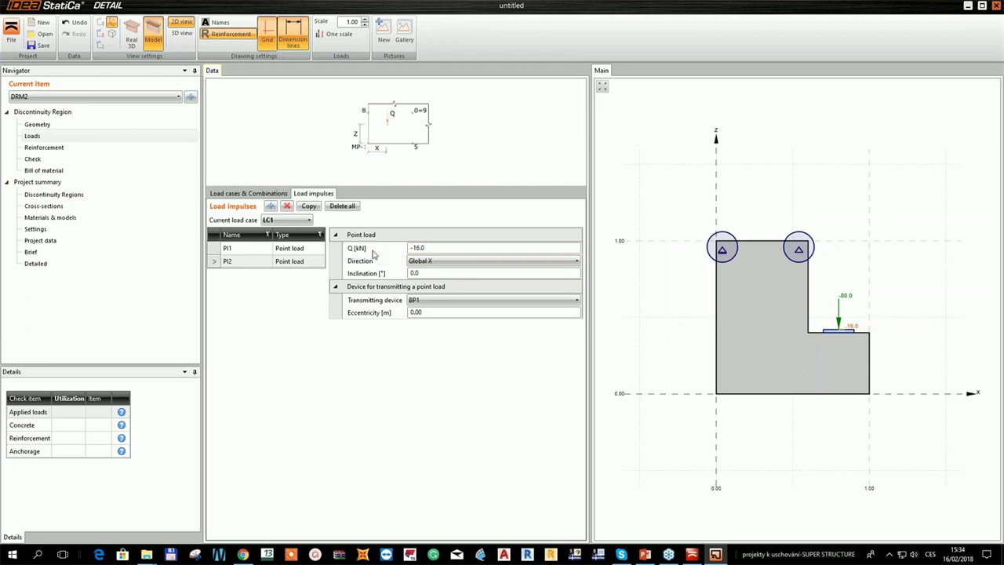
Reverse the horizontal point load by setting its value to 16 kN, and check its direction at the bearing plate.
click(424, 247)
click(363, 248)
key(Return)
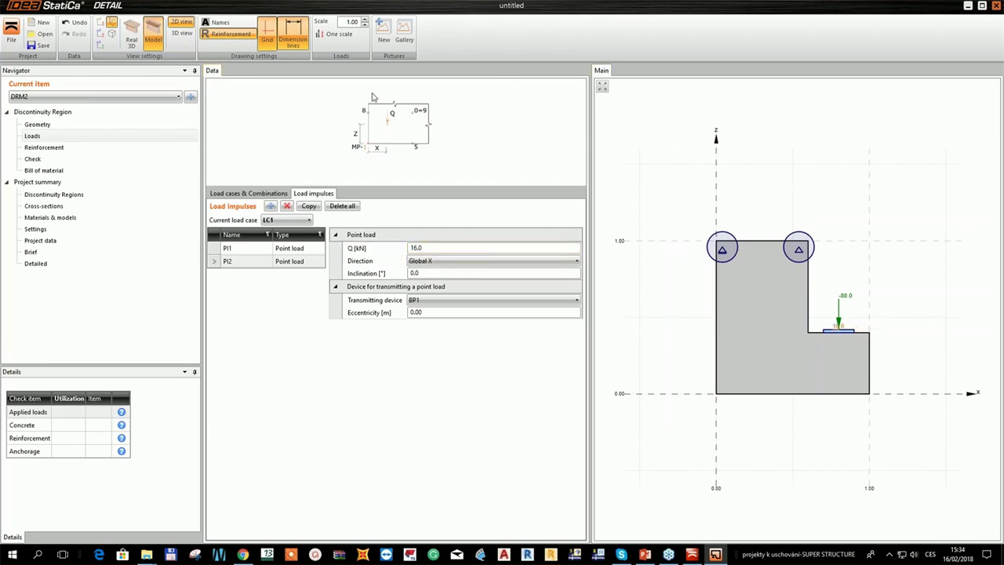
scroll(824, 343, up, 5)
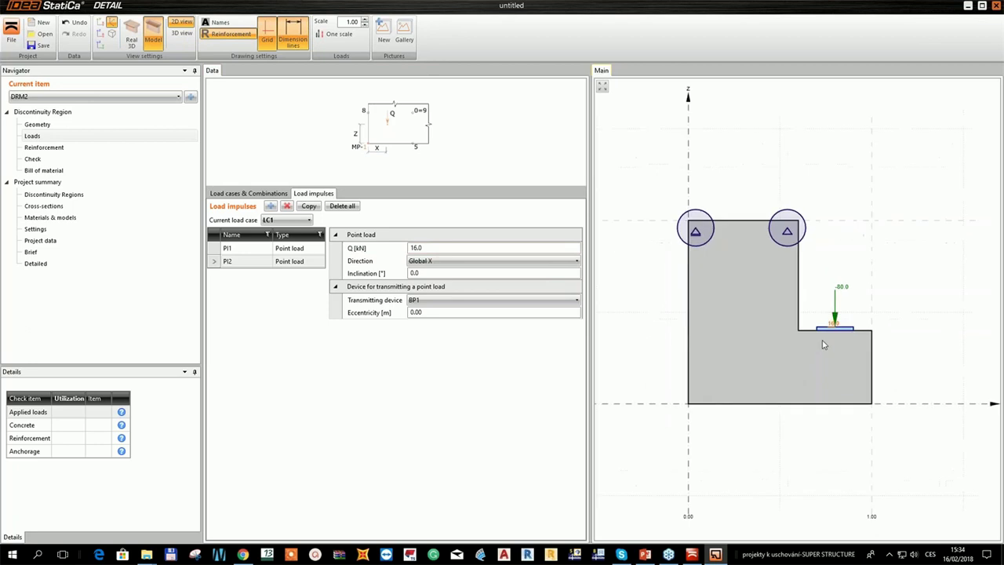
scroll(798, 299, up, 3)
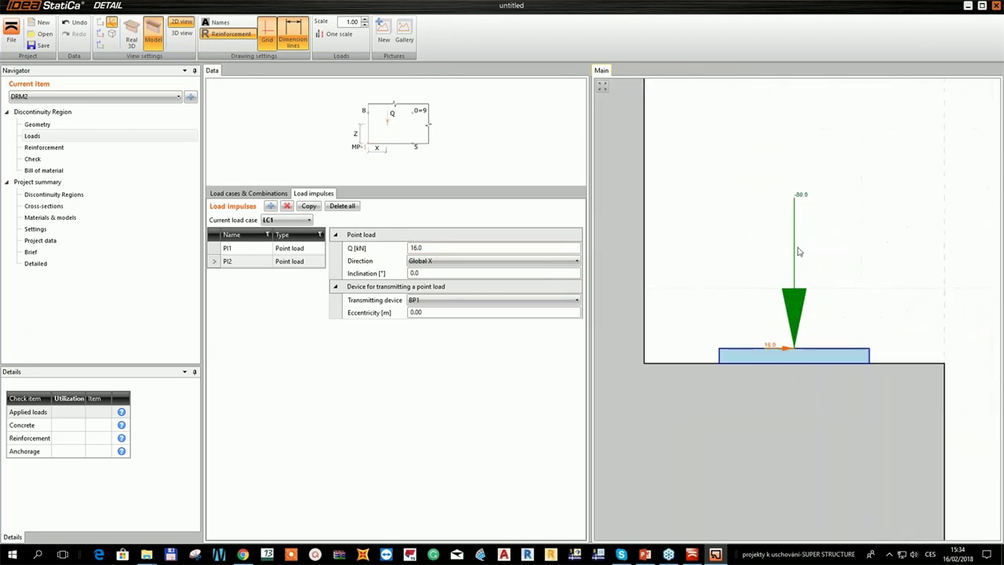
scroll(803, 239, down, 5)
scroll(782, 237, down, 2)
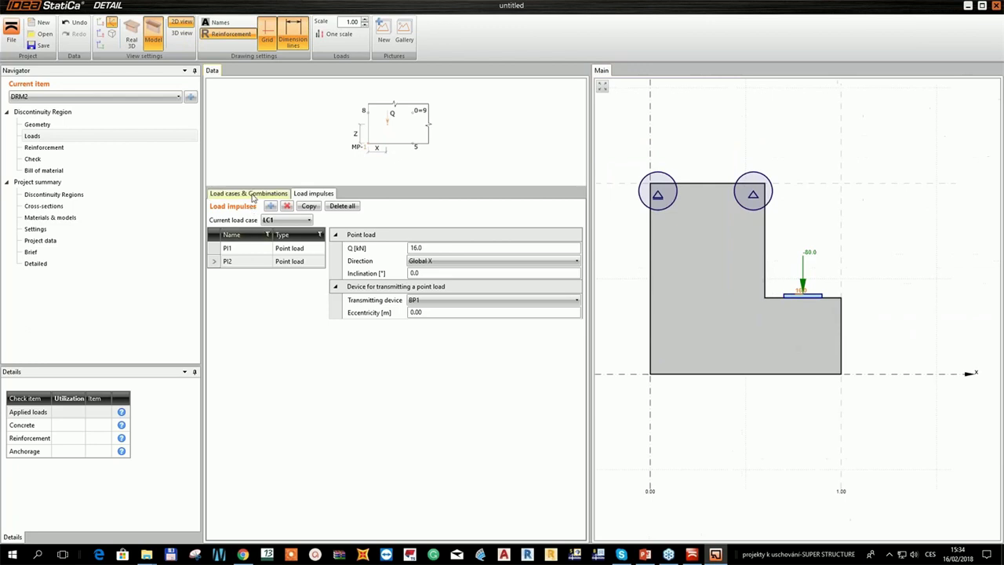
Add load case LC2 and set its type to Variable.
click(252, 196)
click(332, 207)
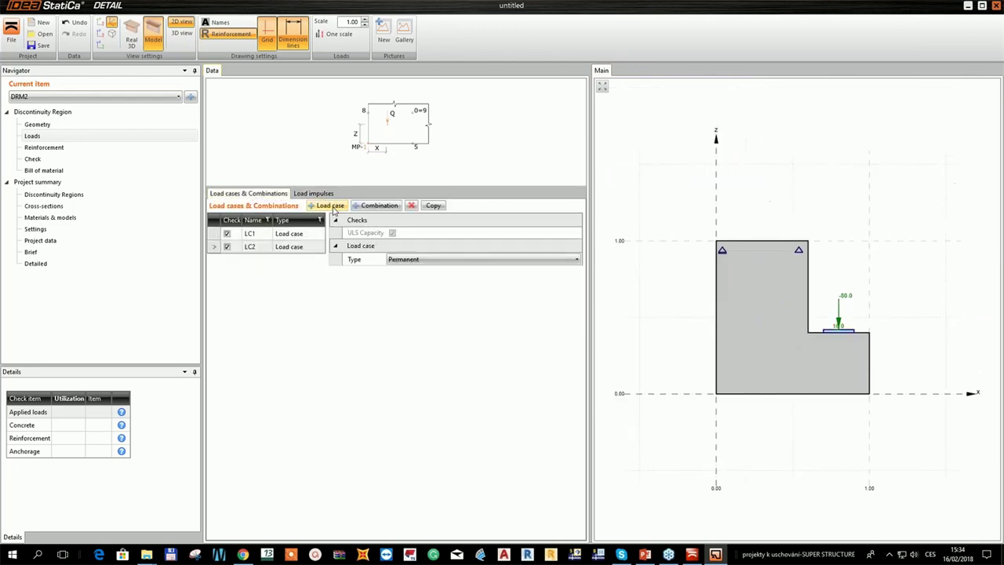
click(412, 260)
click(414, 270)
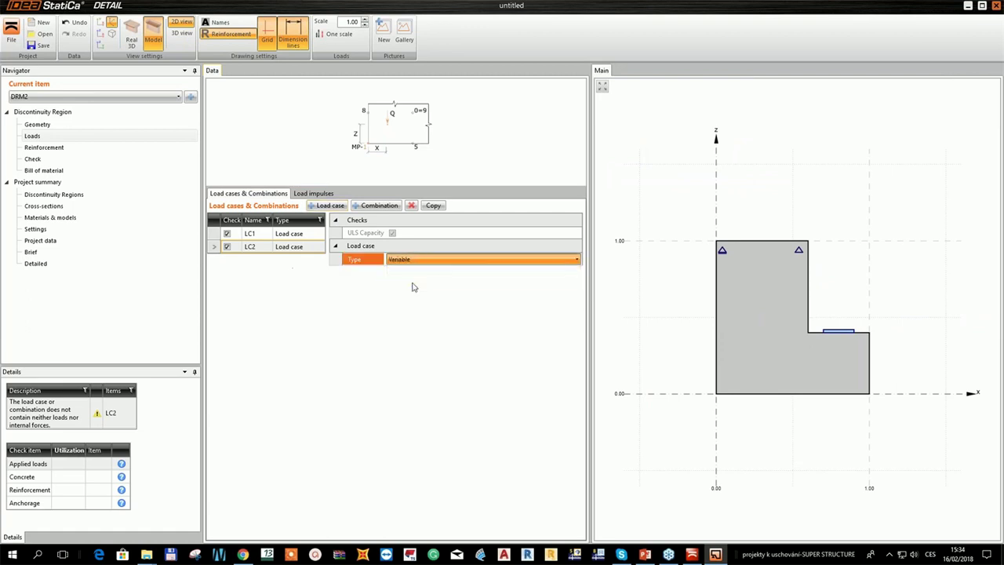
Add a point load of -30 kN in the Global Z direction on the bearing plate in load case LC2.
click(327, 194)
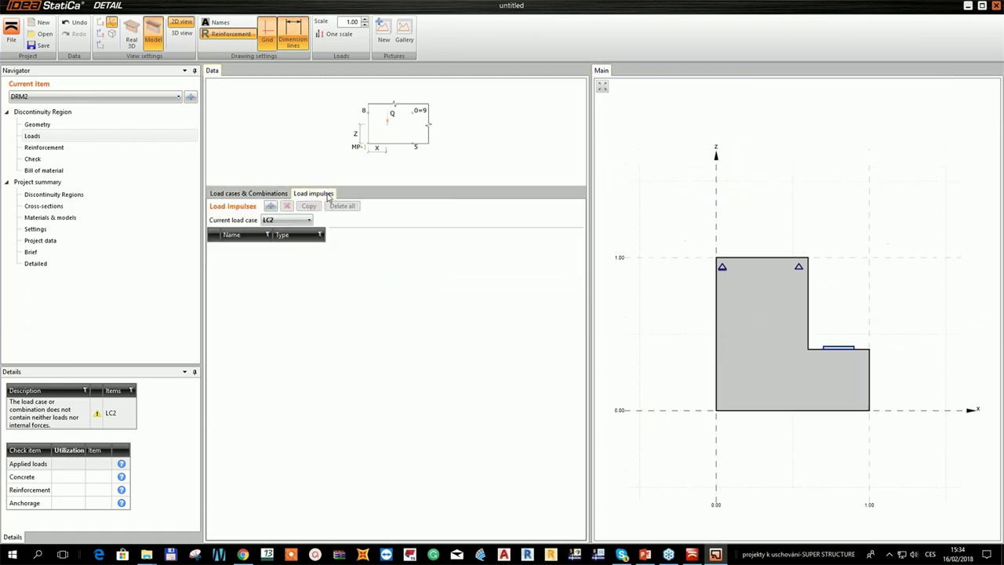
scroll(774, 313, up, 3)
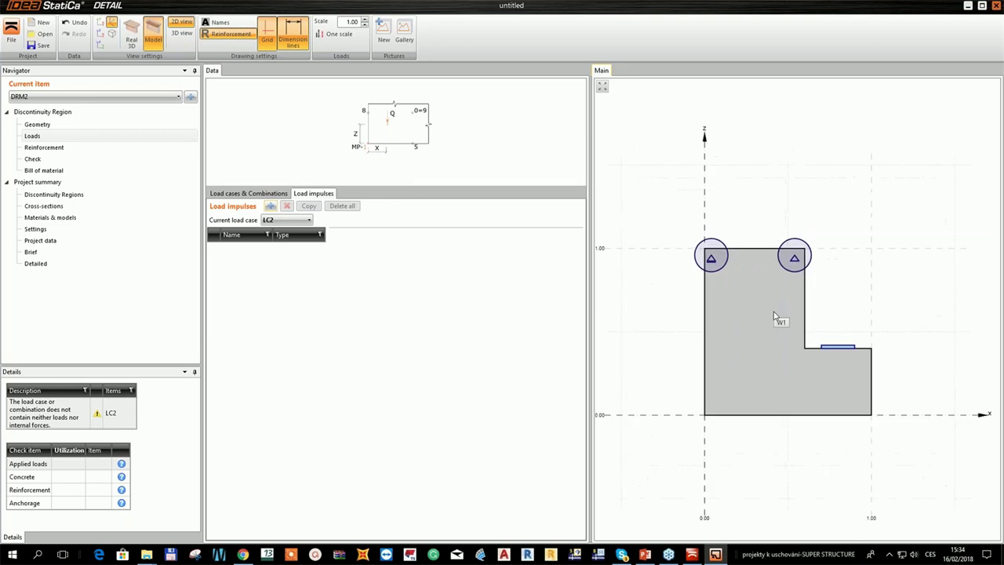
mouse_move(692, 284)
middle_down()
mouse_move(673, 277)
mouse_move(709, 300)
mouse_move(690, 317)
middle_up()
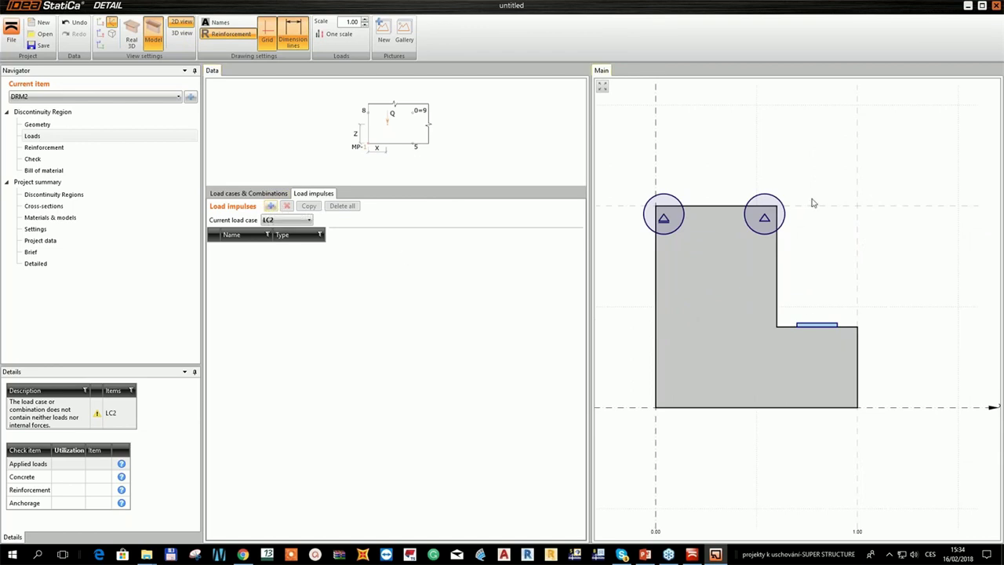
click(271, 206)
click(431, 270)
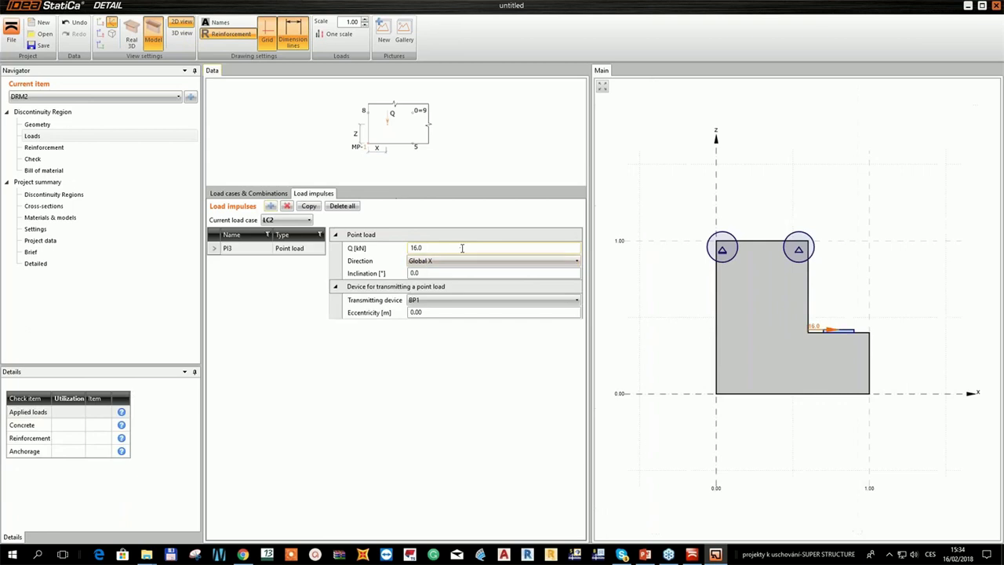
click(459, 248)
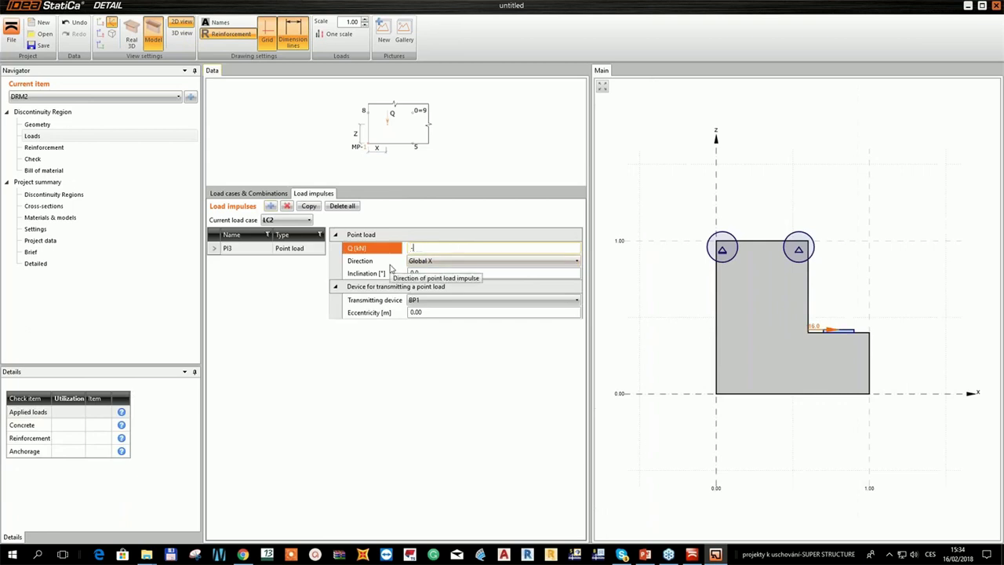
click(455, 260)
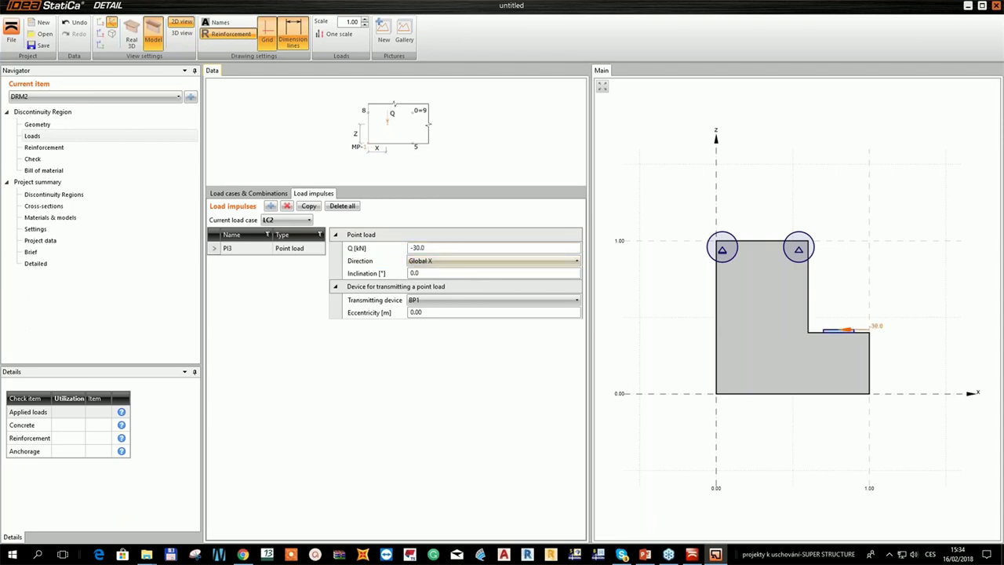
click(458, 282)
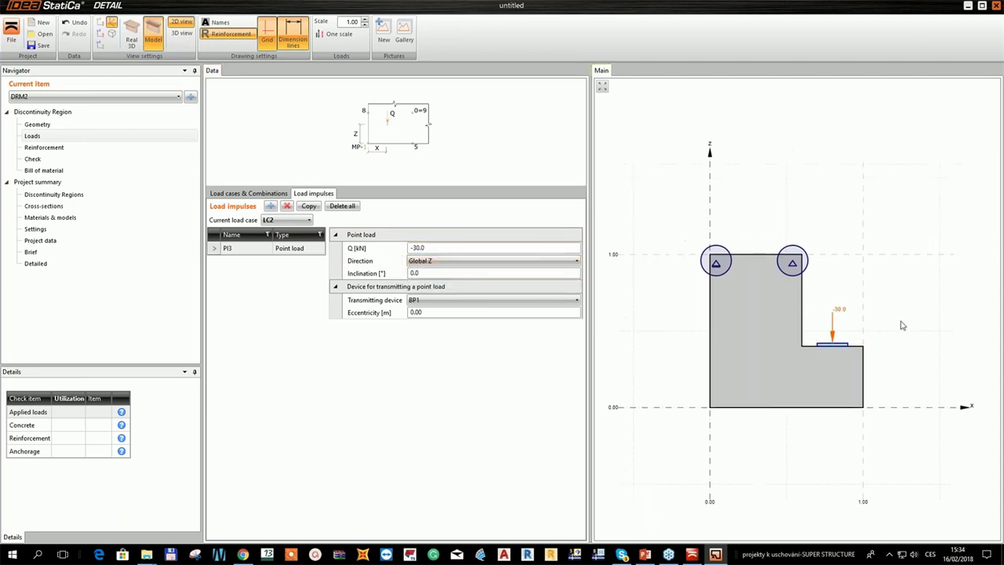
scroll(863, 347, up, 3)
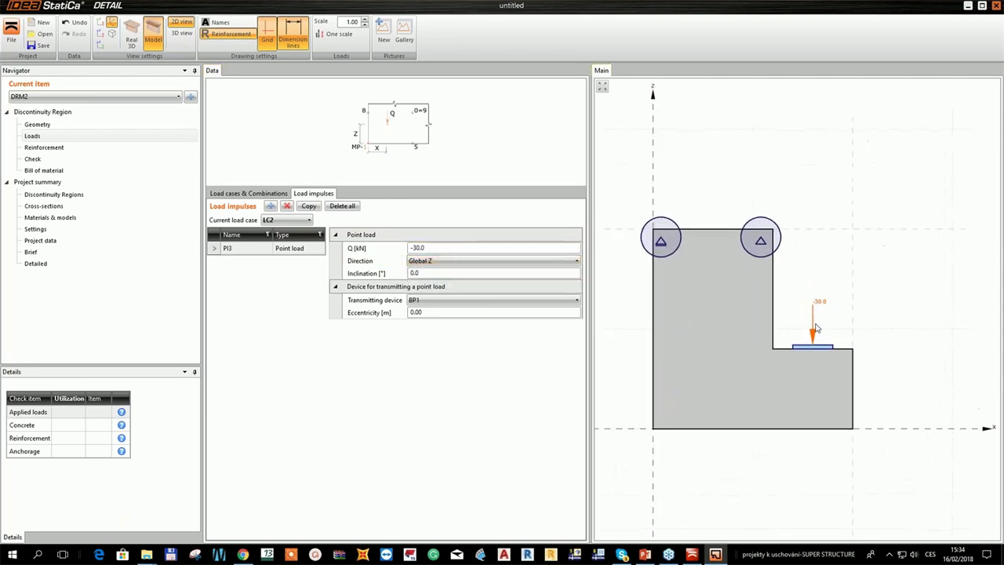
Review the loads of load cases LC1 and LC2, and add a combination of the two.
click(248, 193)
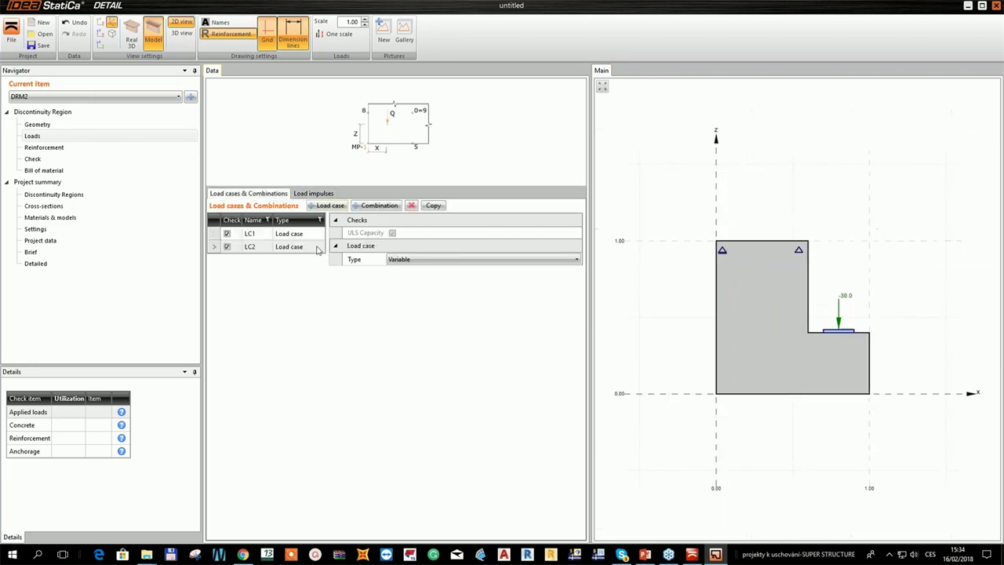
key(Up)
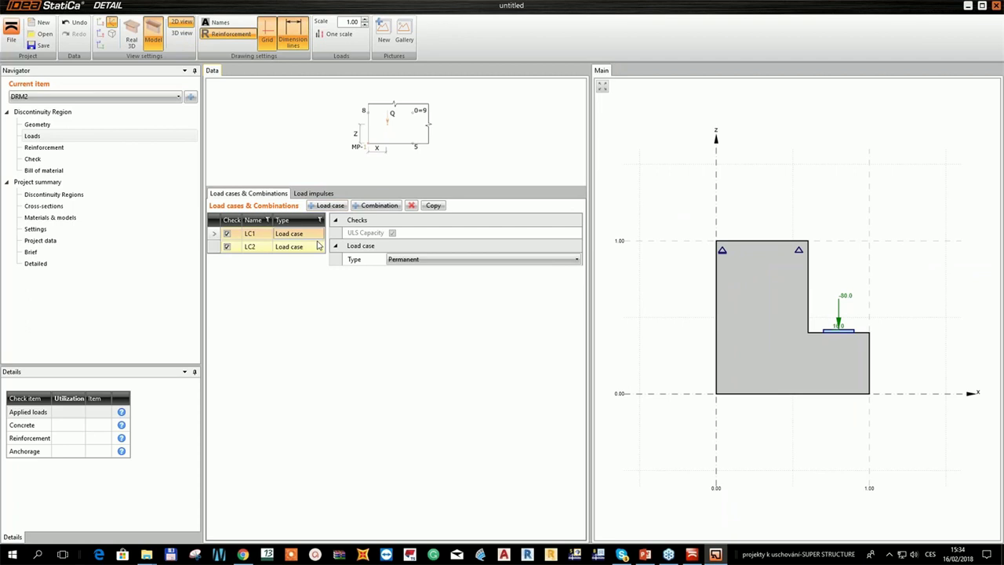
click(317, 246)
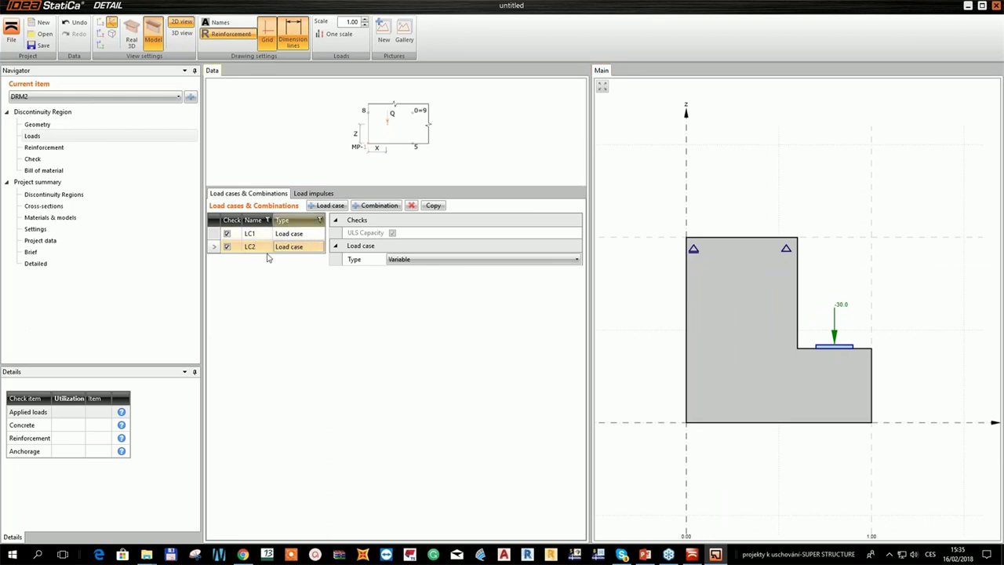
click(375, 206)
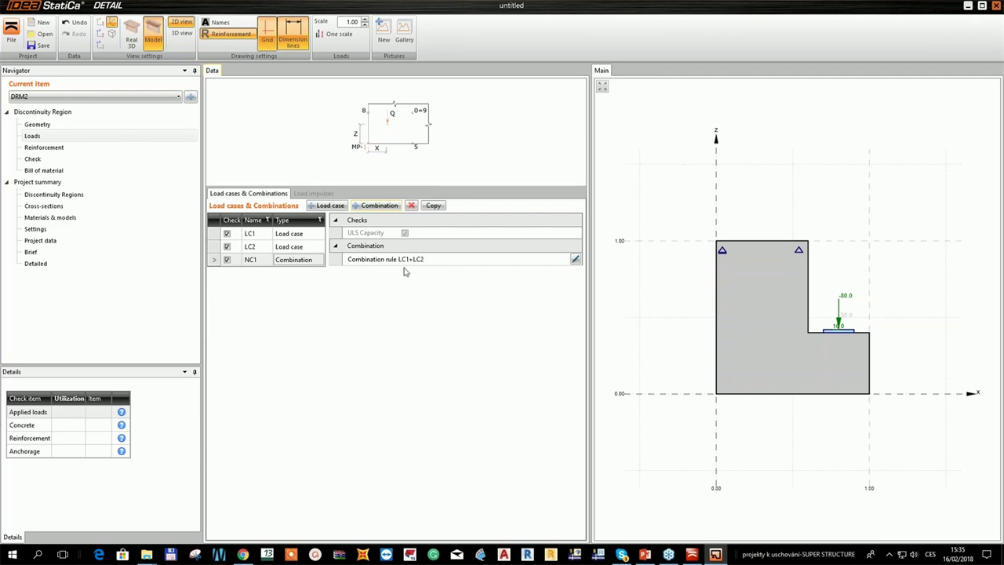
Set the combination's partial factors to 1.35 for LC1 and 1.50 for LC2, and exclude both single load cases from the check.
click(576, 261)
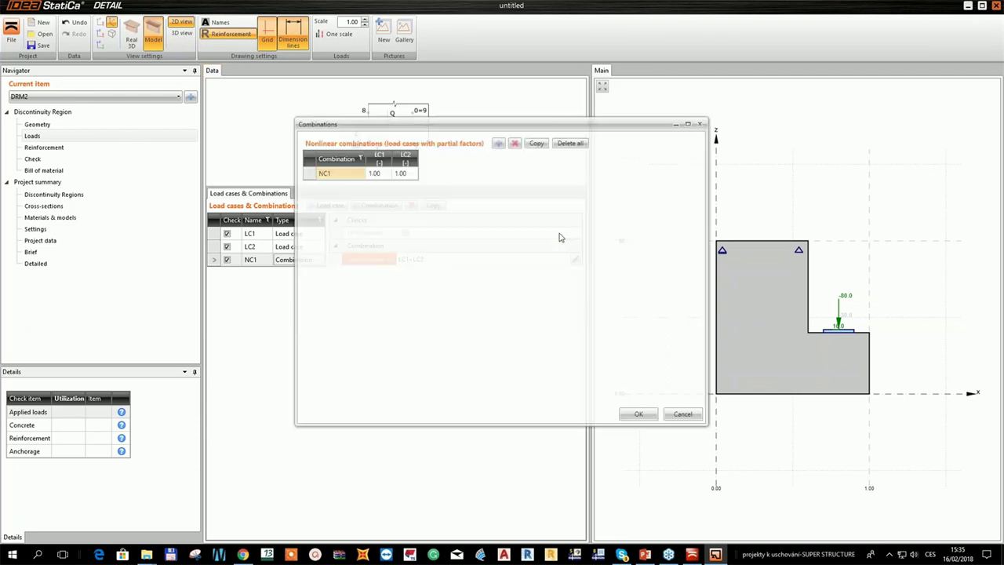
drag(549, 129, 797, 306)
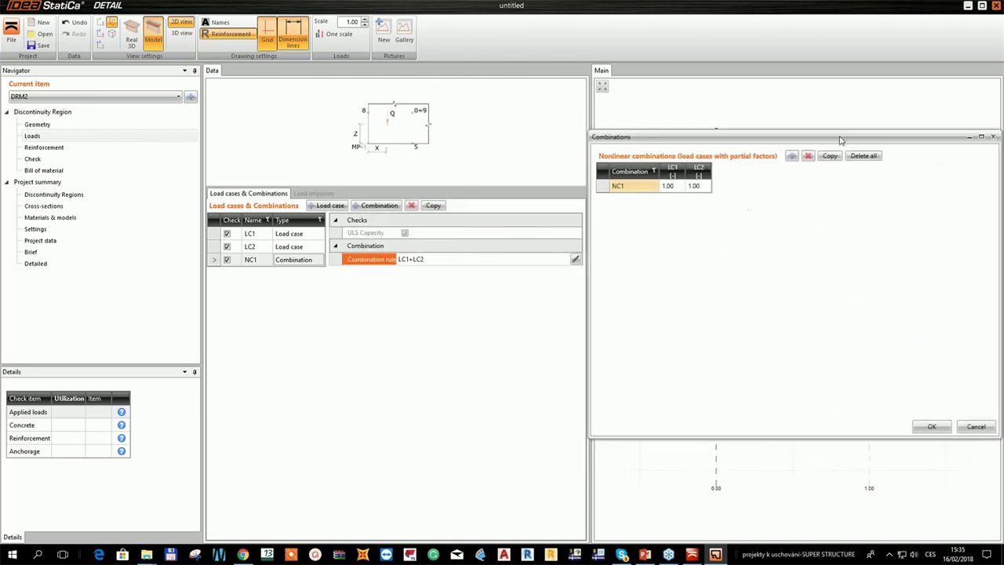
click(671, 185)
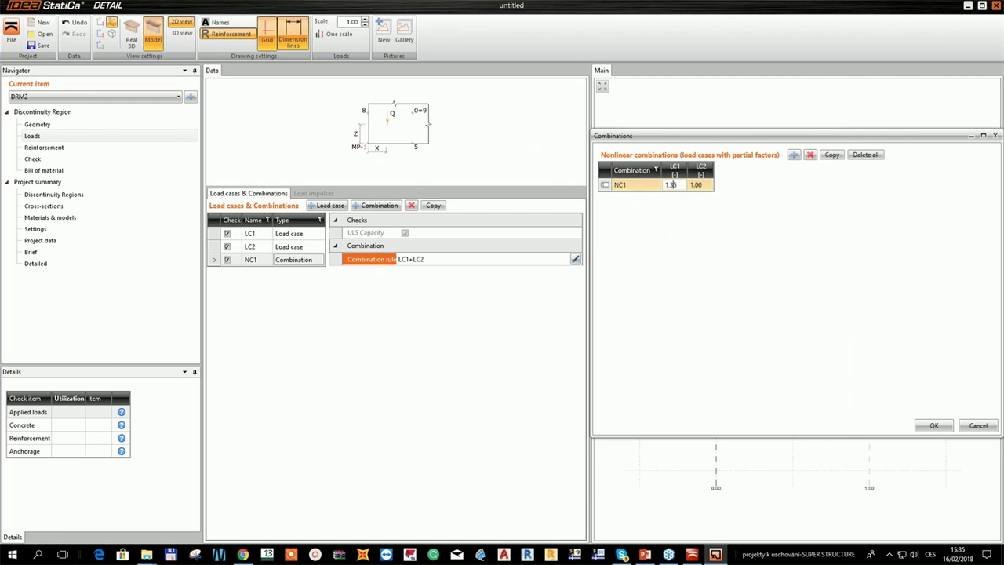
key(Tab)
text(1)
key(Return)
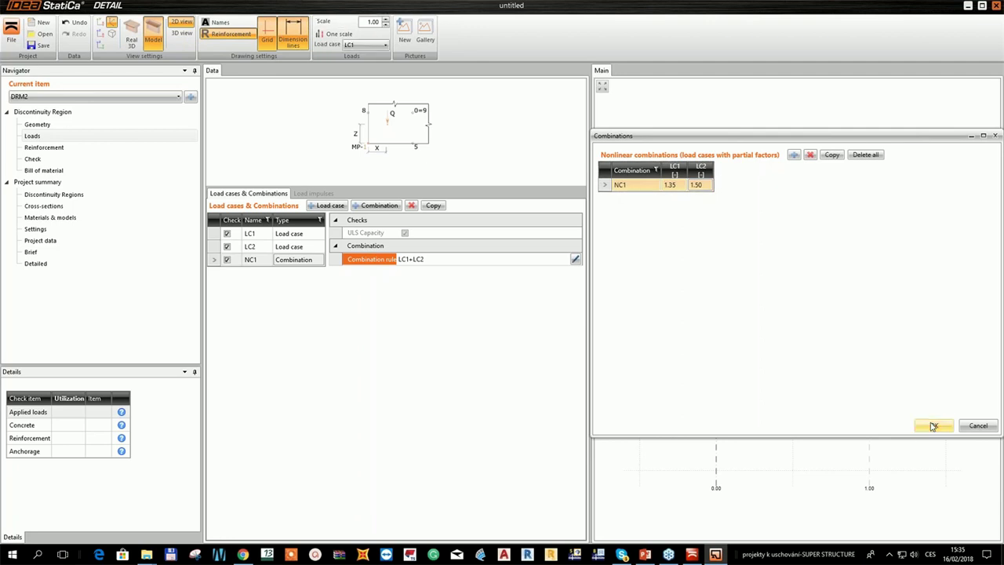
click(932, 425)
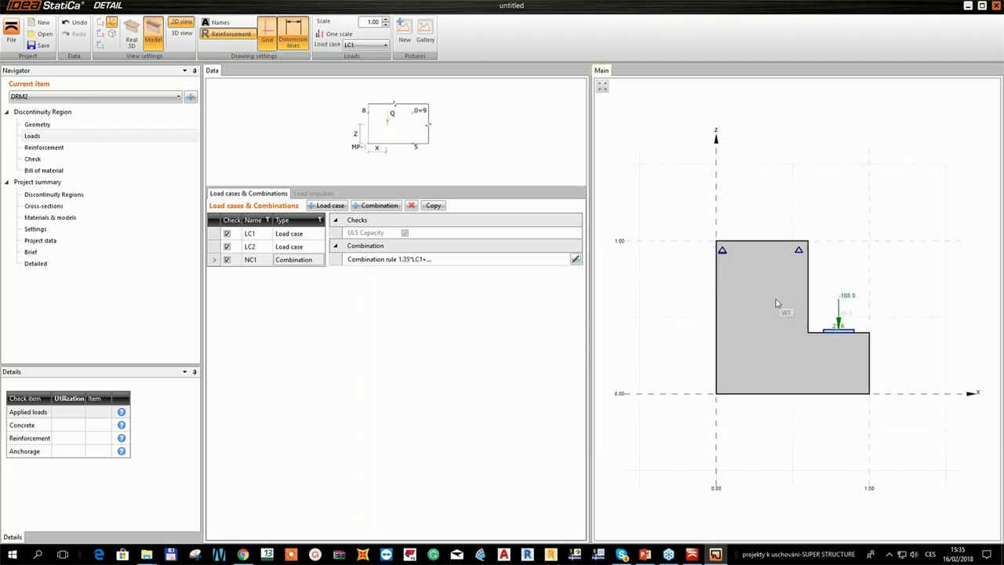
click(227, 247)
click(227, 234)
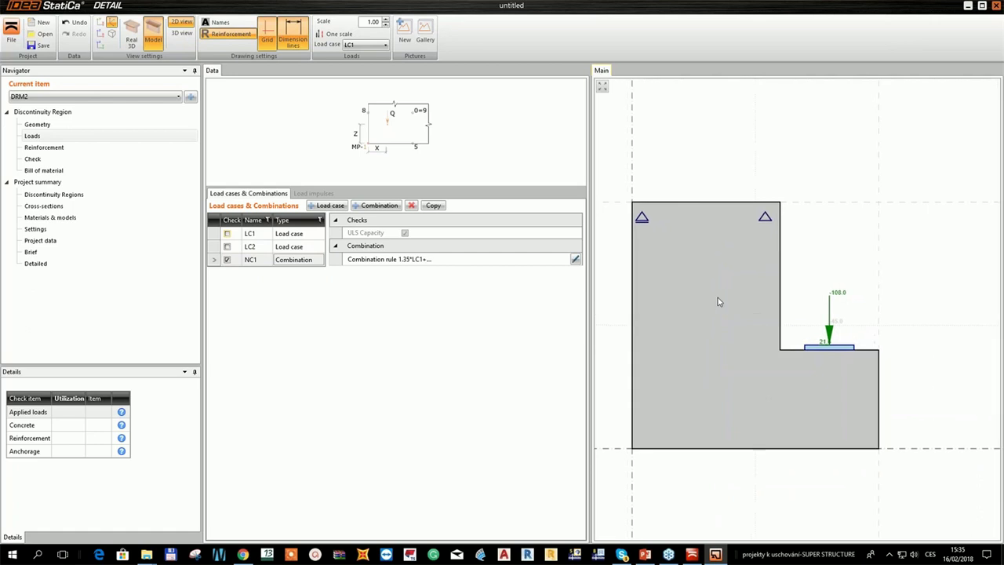
Run the linear analysis of the corbel for reinforcement design, and set the stress flow's compression limit to -0.80 MPa.
click(67, 149)
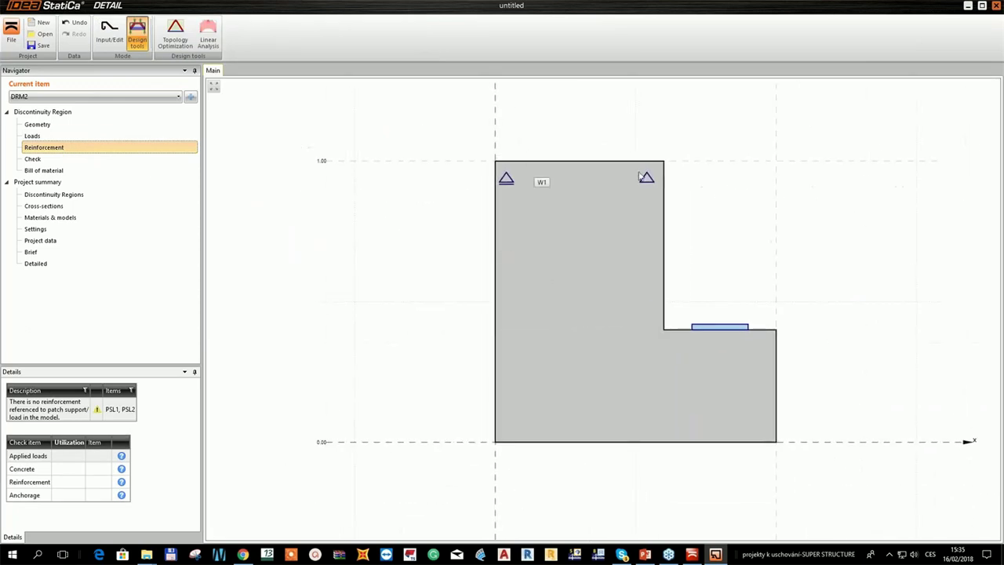
middle_drag(473, 201, 488, 202)
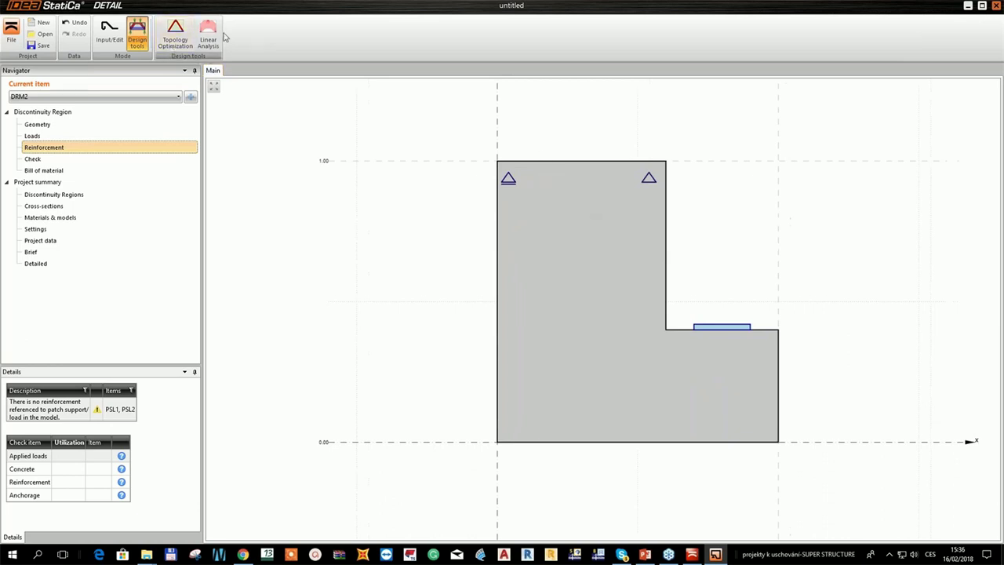
click(191, 29)
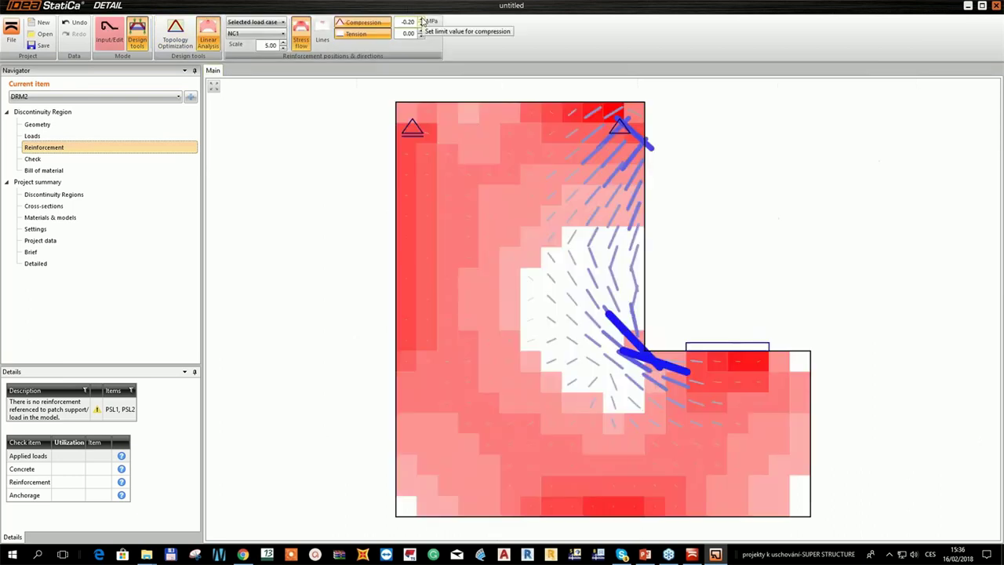
click(421, 25)
click(421, 24)
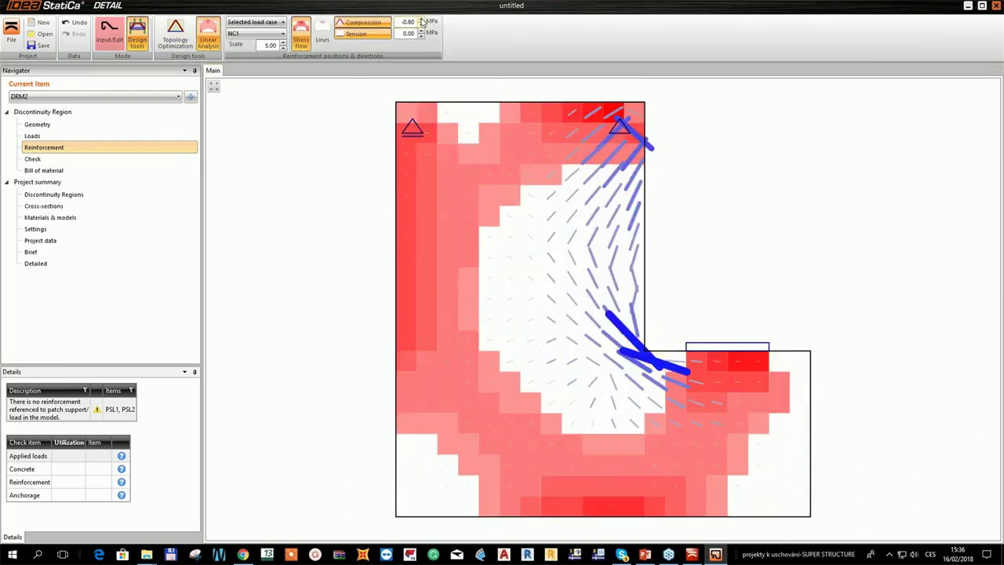
click(421, 27)
click(421, 22)
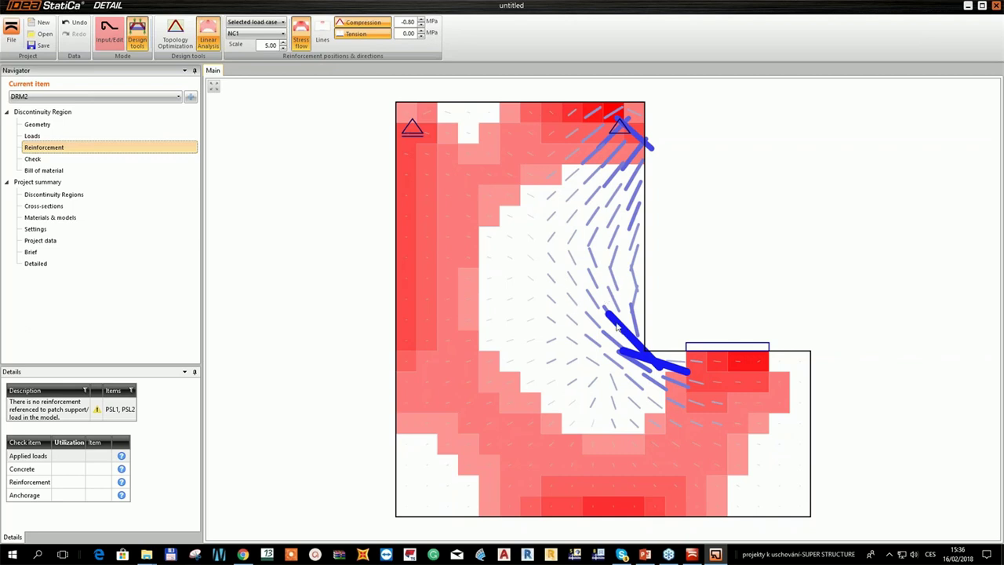
mouse_move(661, 258)
middle_down()
mouse_move(690, 235)
mouse_move(624, 273)
middle_up()
scroll(664, 251, down, 2)
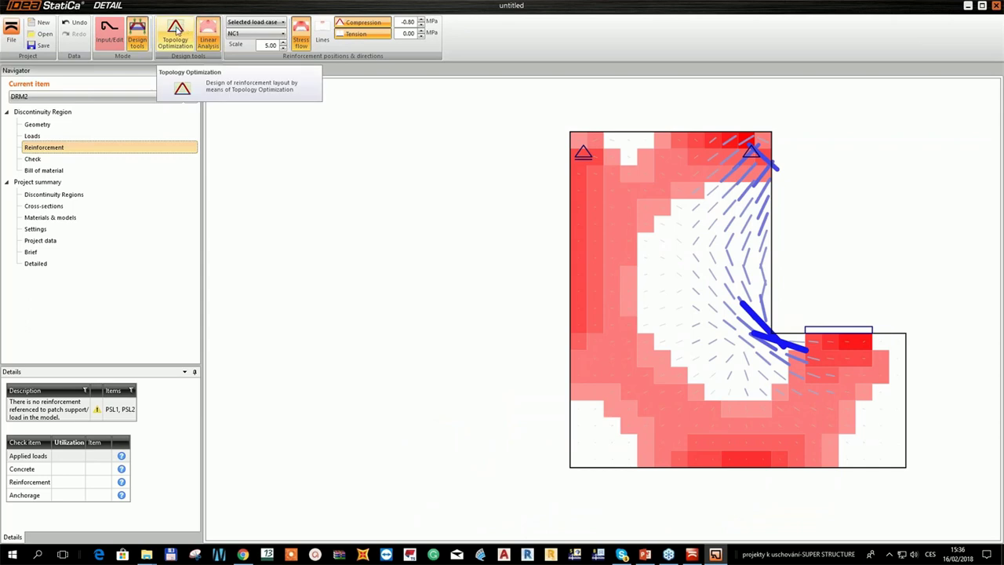
Run the topology optimization of the corbel for combination NC1 with an effective volume of 0.40.
click(177, 36)
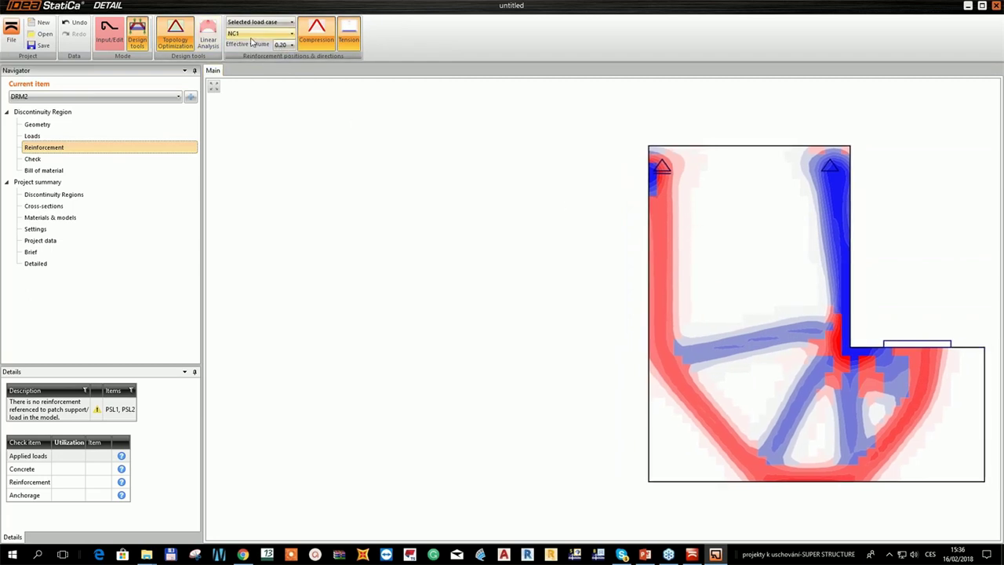
click(291, 45)
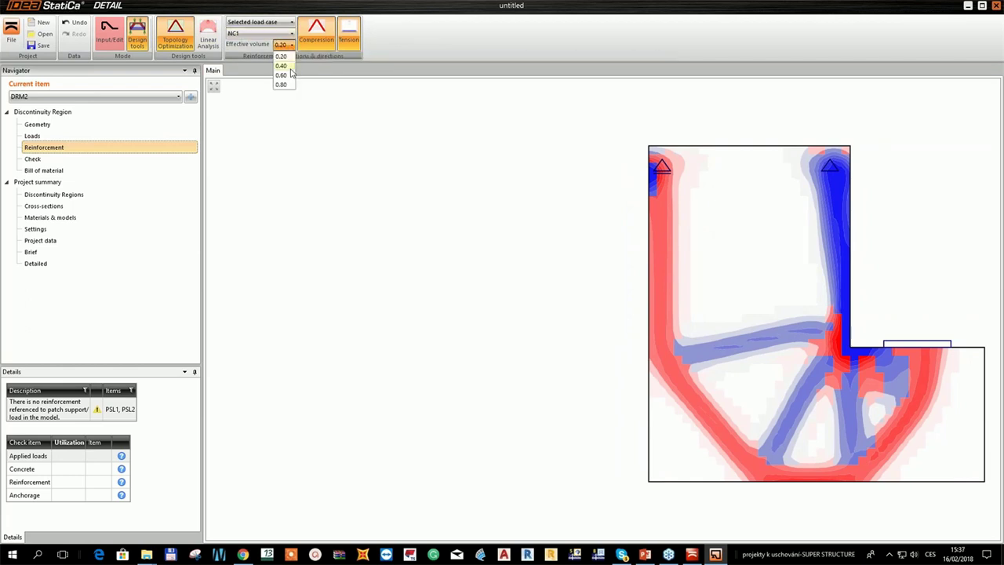
click(291, 70)
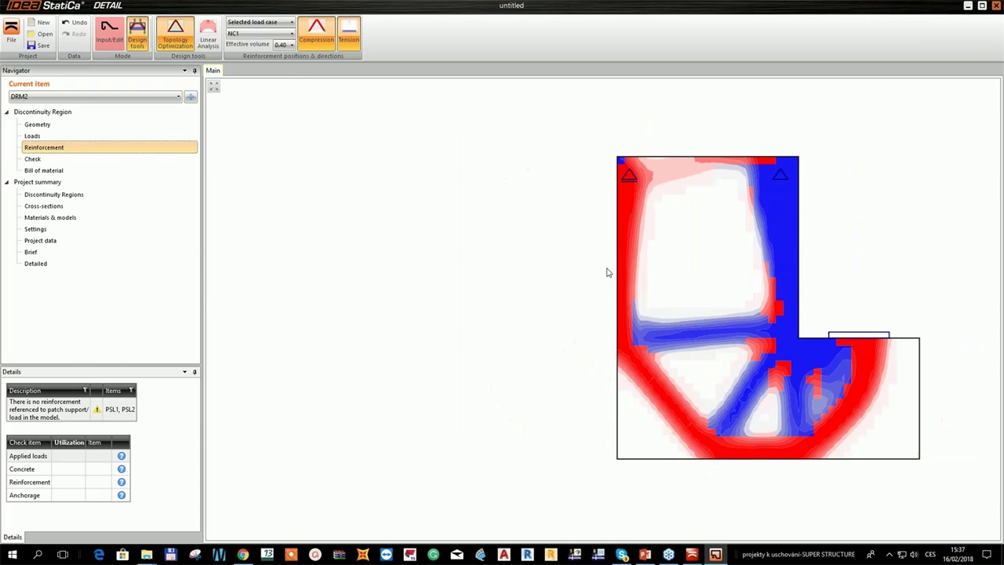